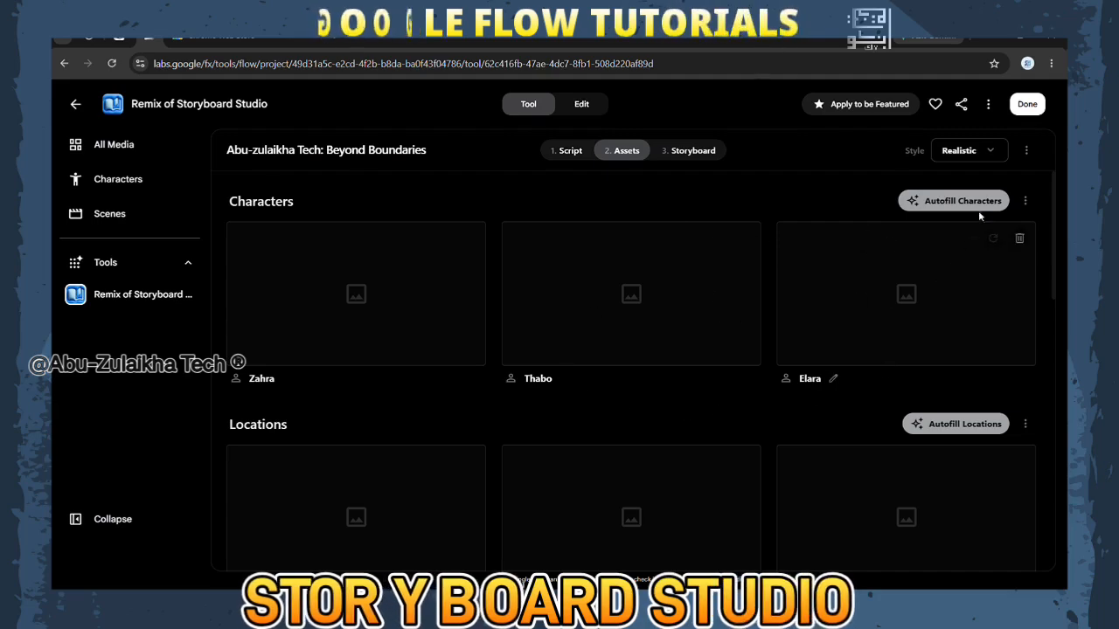
# Autofill the images for all characters, locations and props in the storyboard's assets.
pyautogui.click(957, 200)
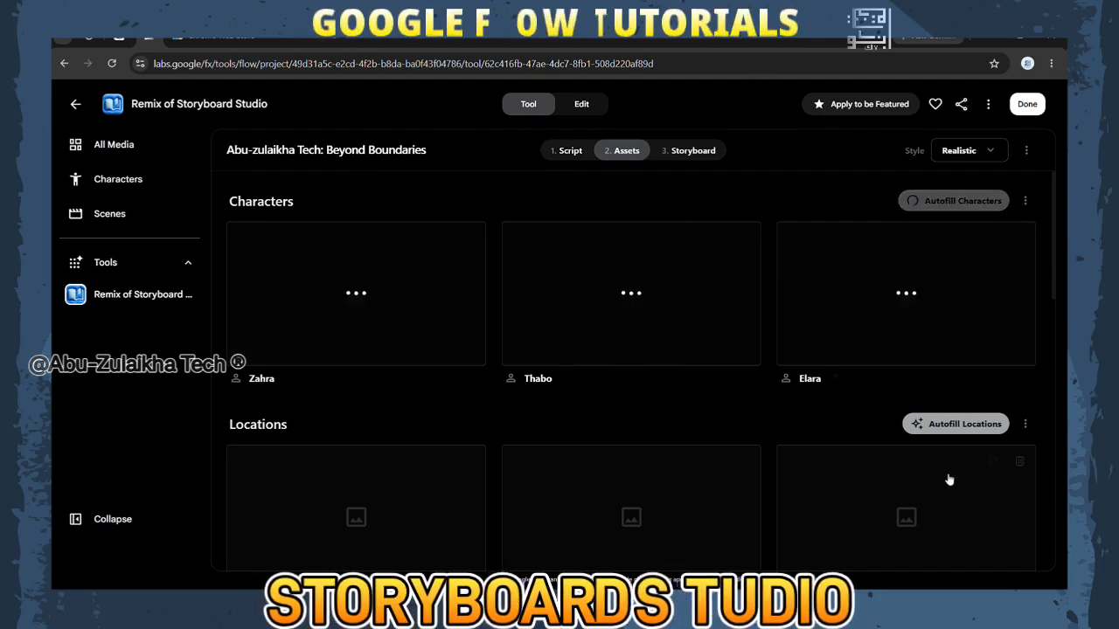
pyautogui.click(959, 424)
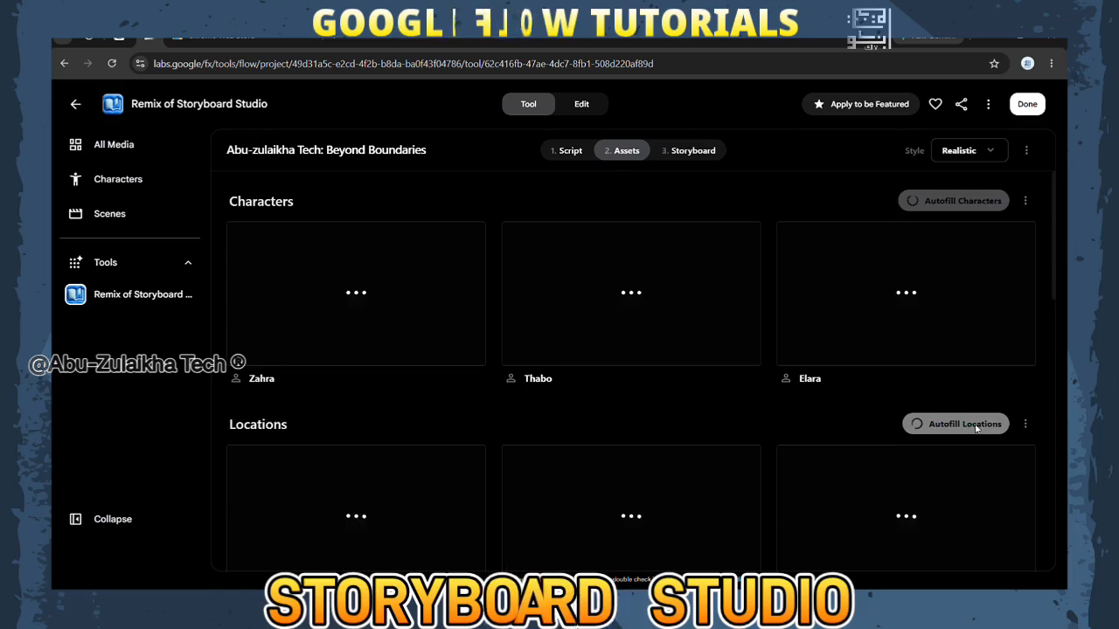
pyautogui.scroll(-4, 970, 430)
pyautogui.scroll(-5, 971, 430)
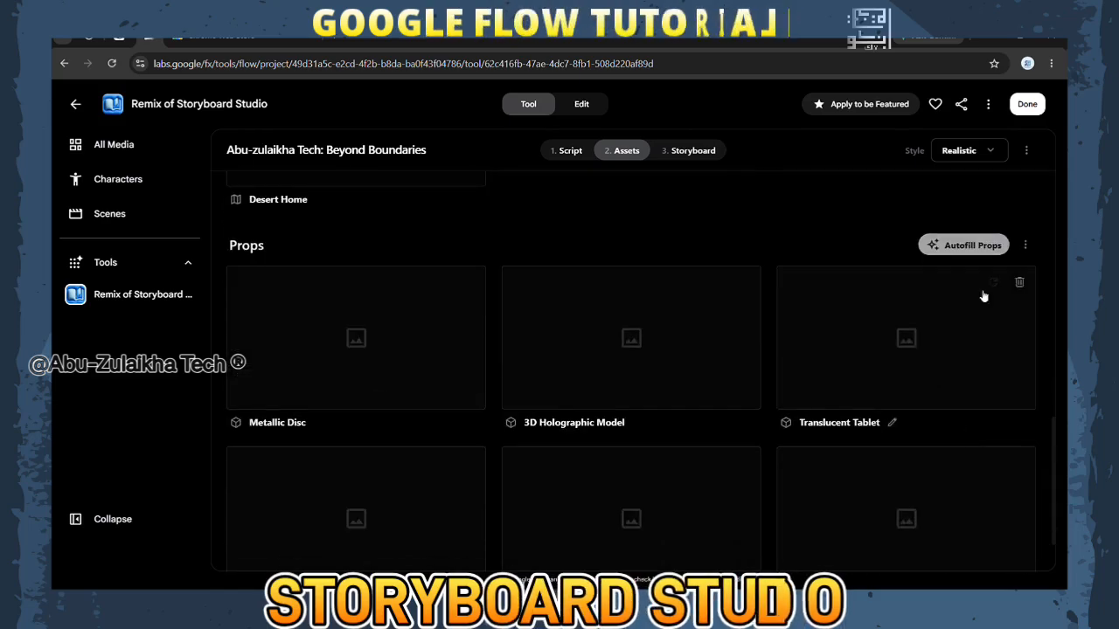
pyautogui.click(969, 245)
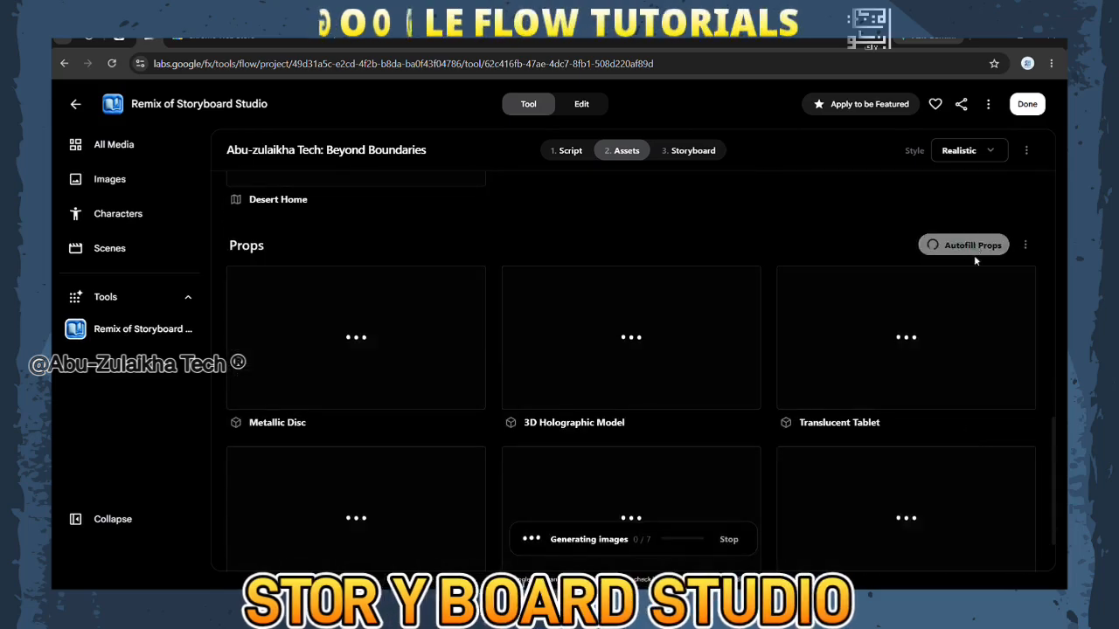
pyautogui.scroll(-1, 965, 373)
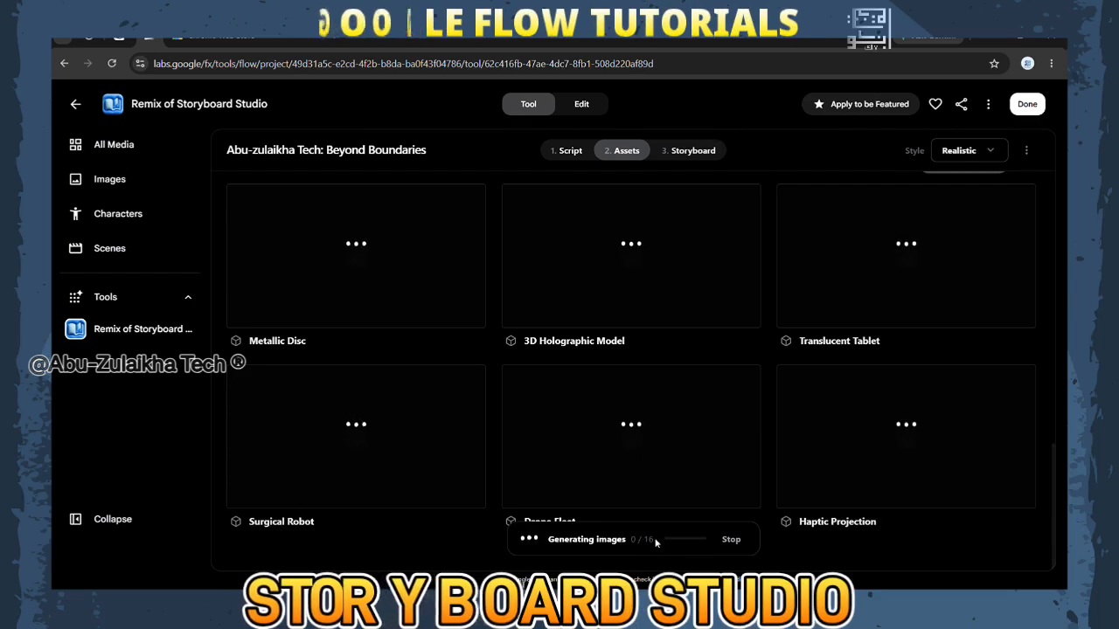
# Examine the generated character, location and prop images across the assets page.
pyautogui.scroll(10, 656, 375)
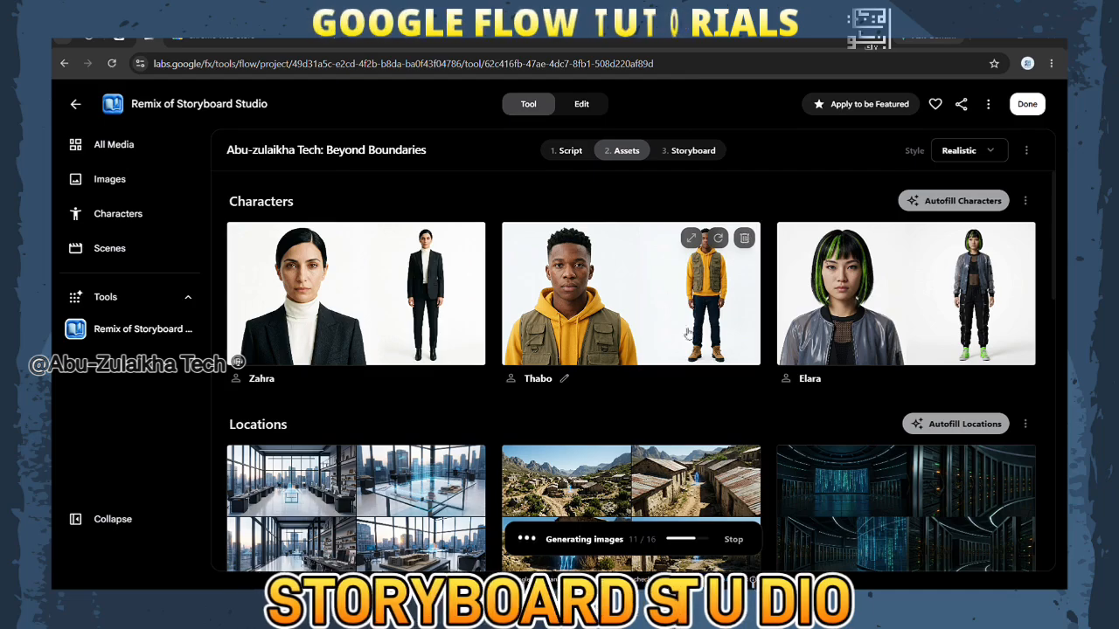
pyautogui.scroll(-3, 645, 281)
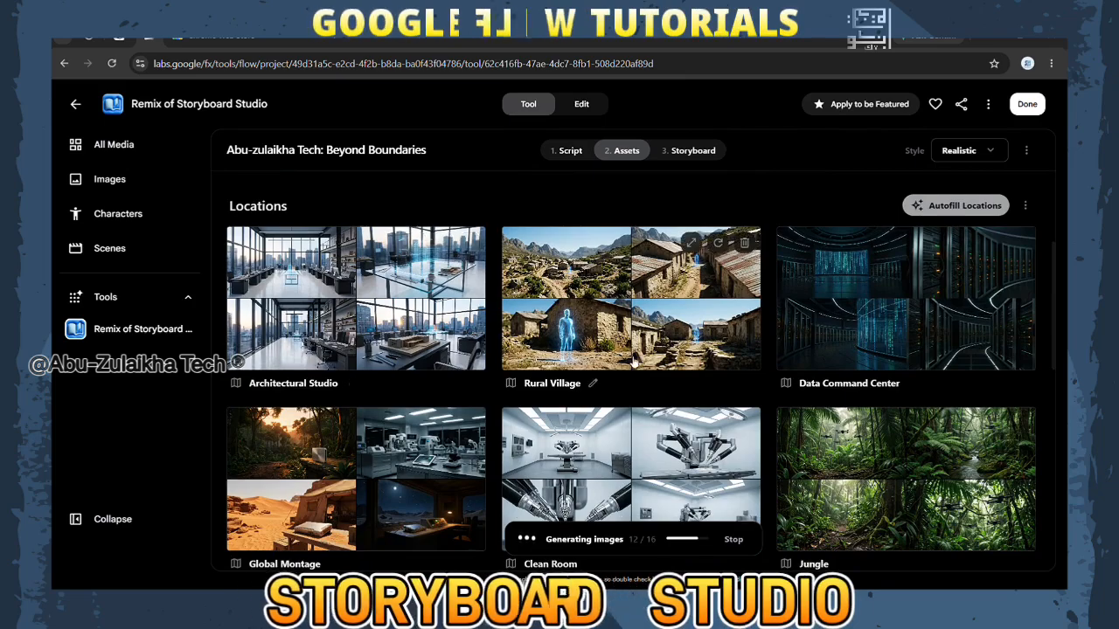
pyautogui.scroll(-3, 634, 359)
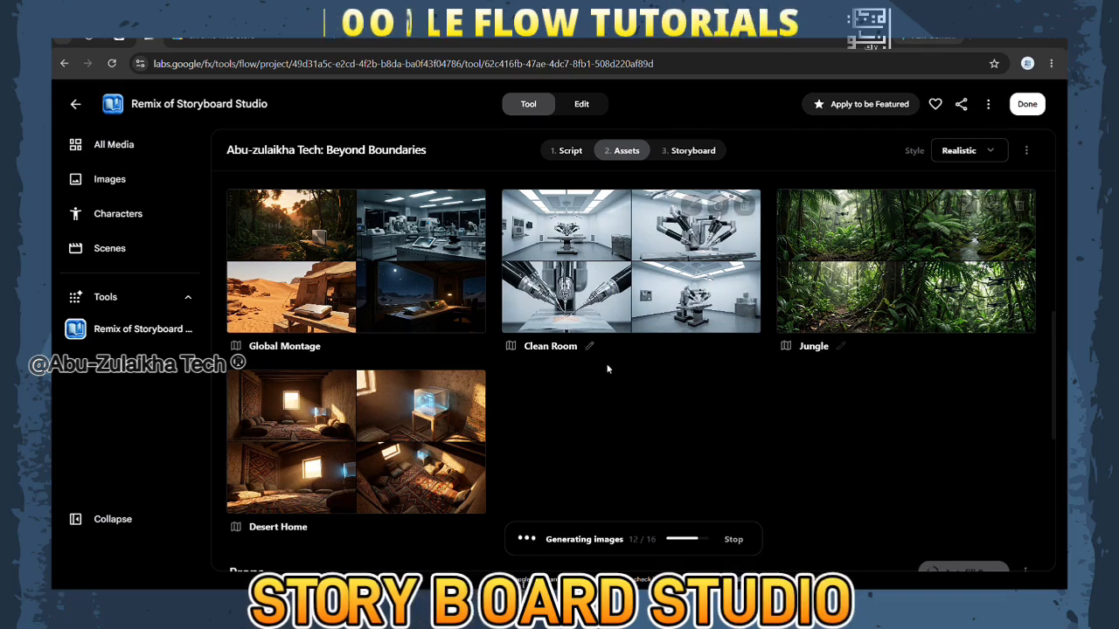
pyautogui.scroll(-2, 533, 450)
pyautogui.scroll(-4, 534, 450)
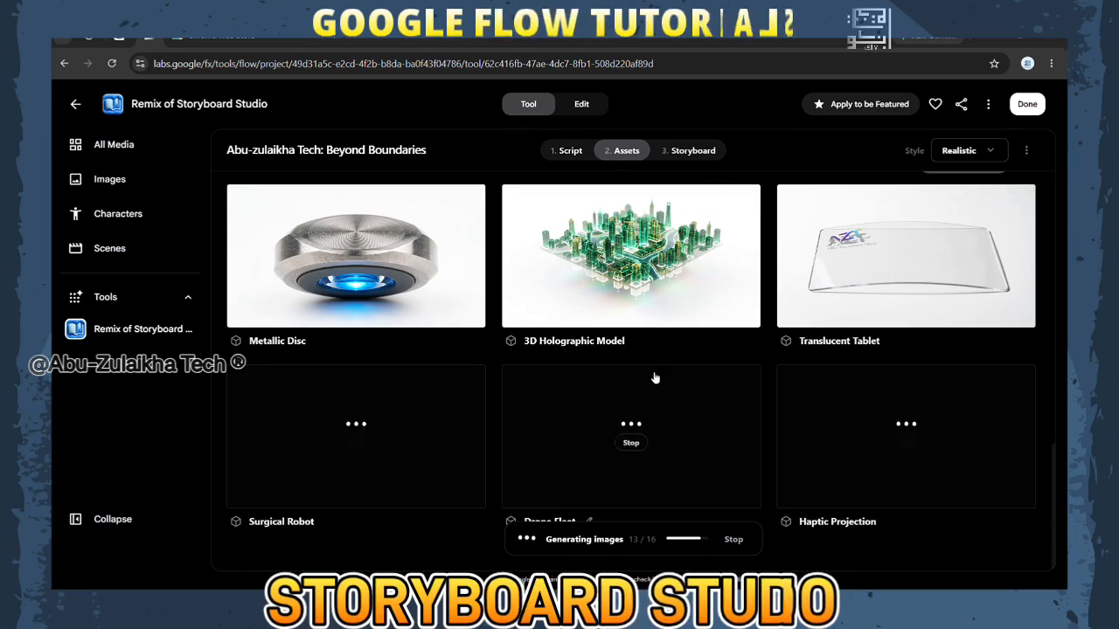
pyautogui.scroll(3, 655, 387)
pyautogui.scroll(-3, 654, 387)
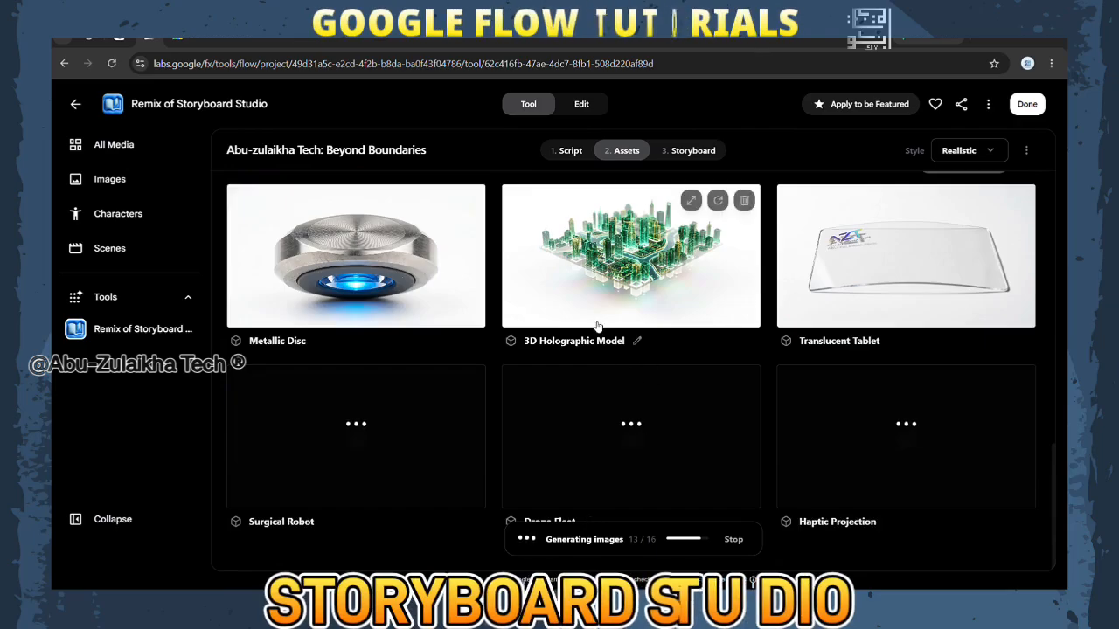
pyautogui.scroll(10, 594, 324)
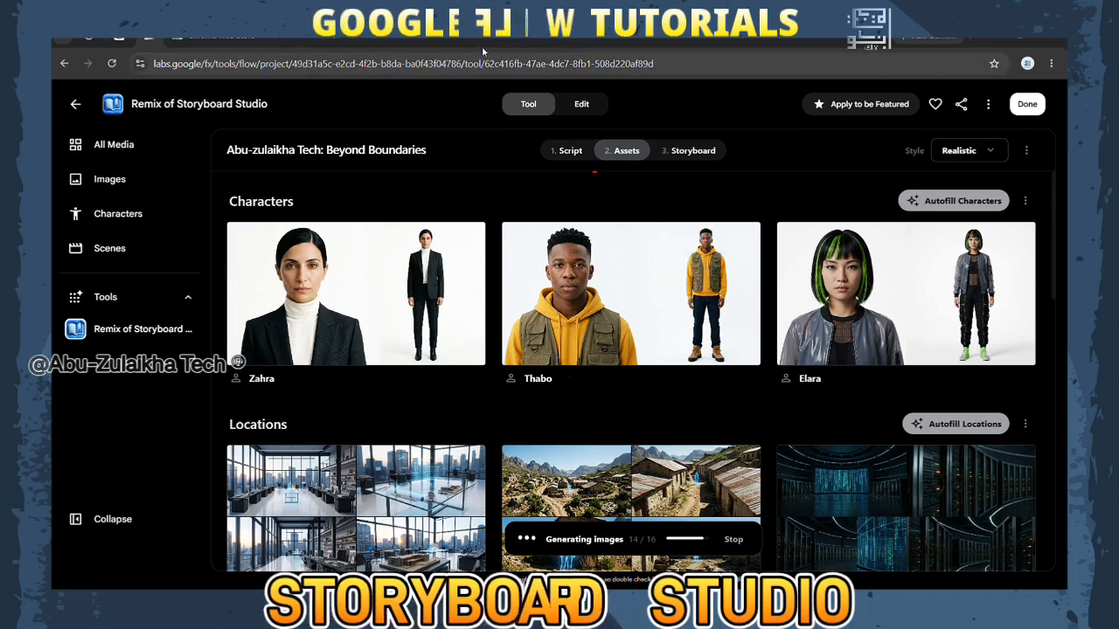
pyautogui.scroll(-5, 563, 433)
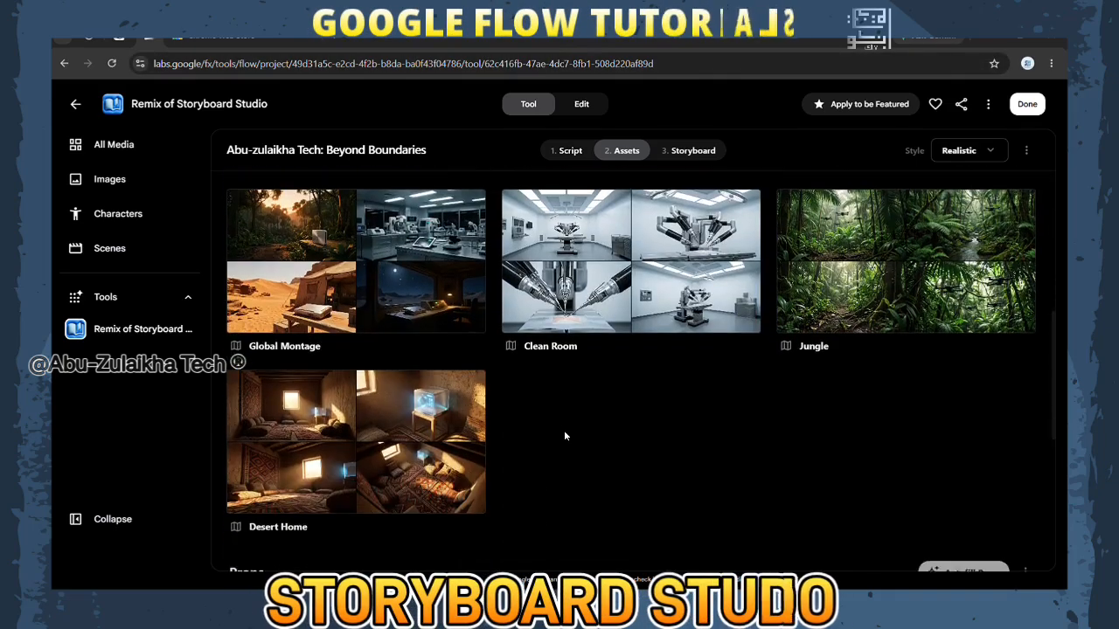
pyautogui.scroll(-3, 565, 435)
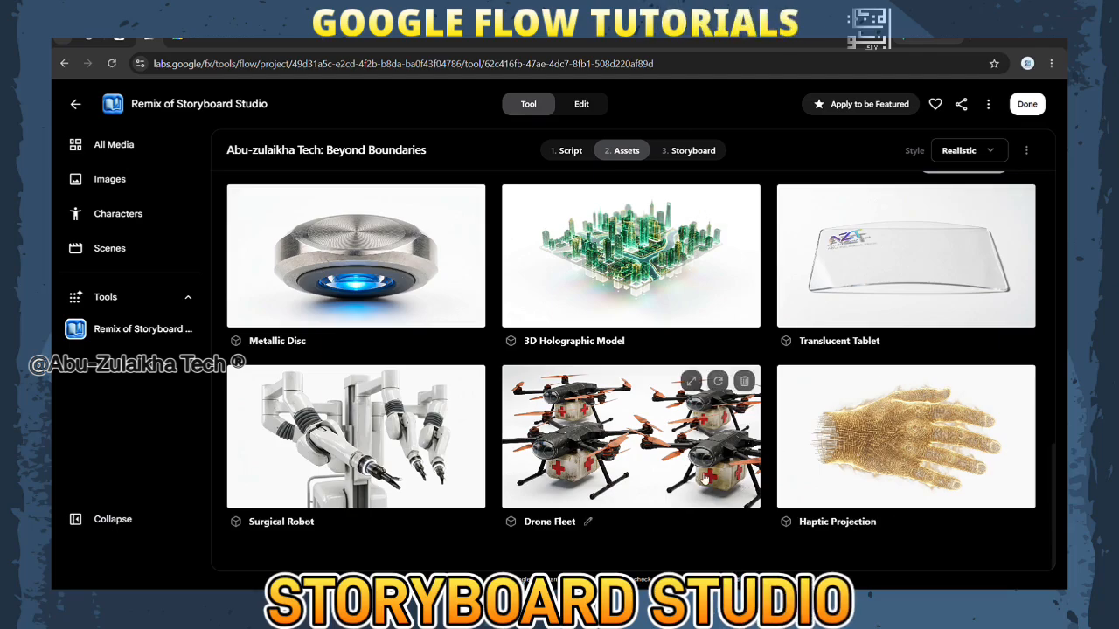
pyautogui.scroll(10, 700, 467)
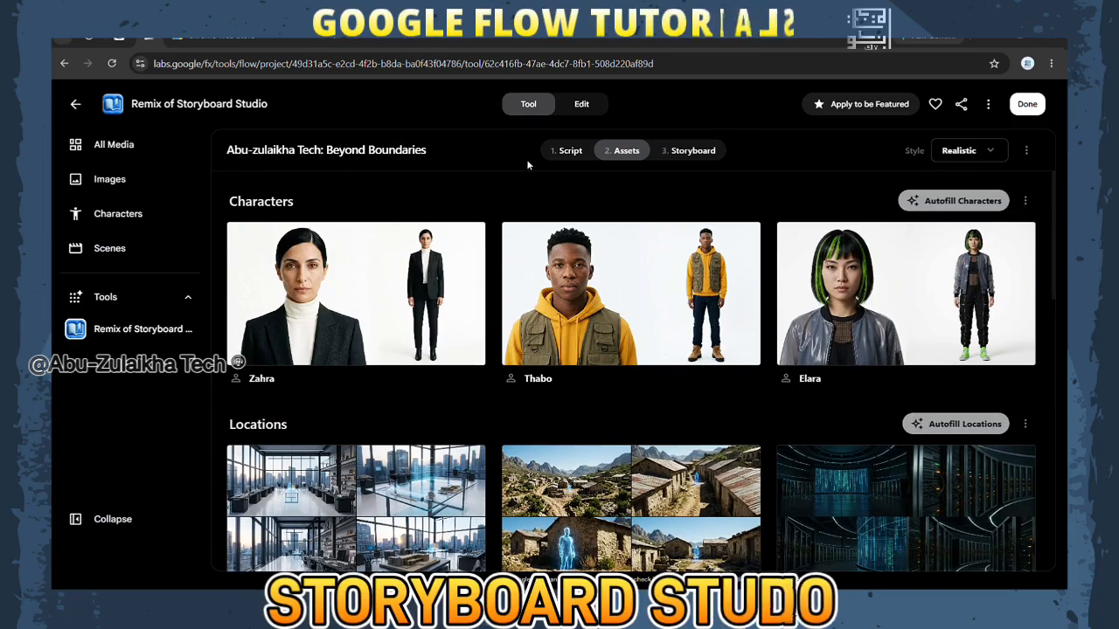
# Look over the Beyond Boundaries script and return to the assets.
pyautogui.click(568, 153)
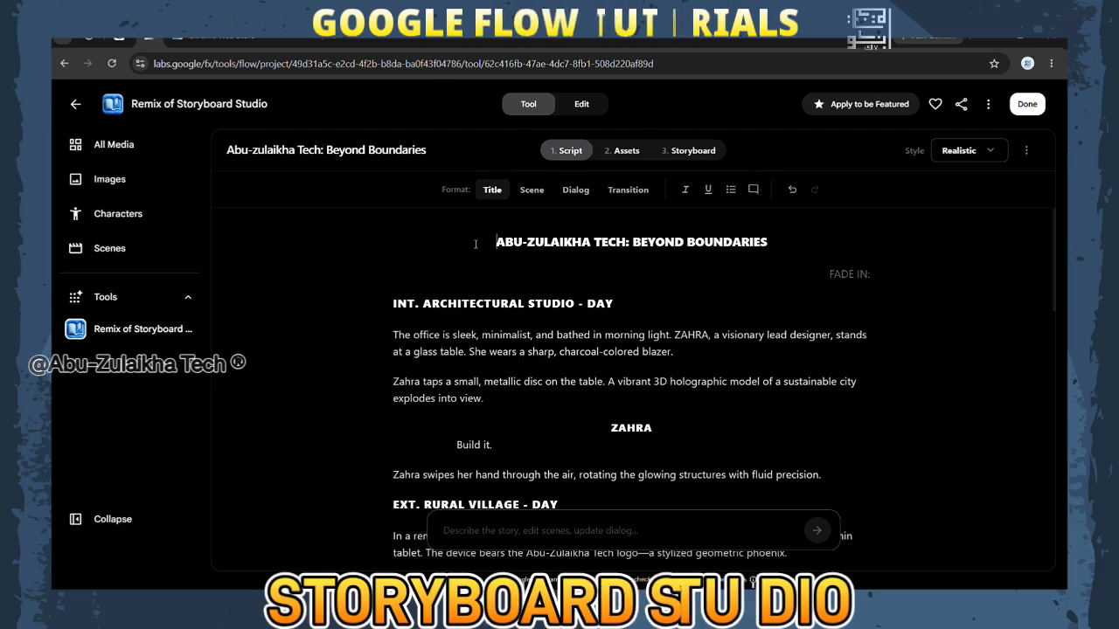
pyautogui.hotkey('ctrl', 'a')
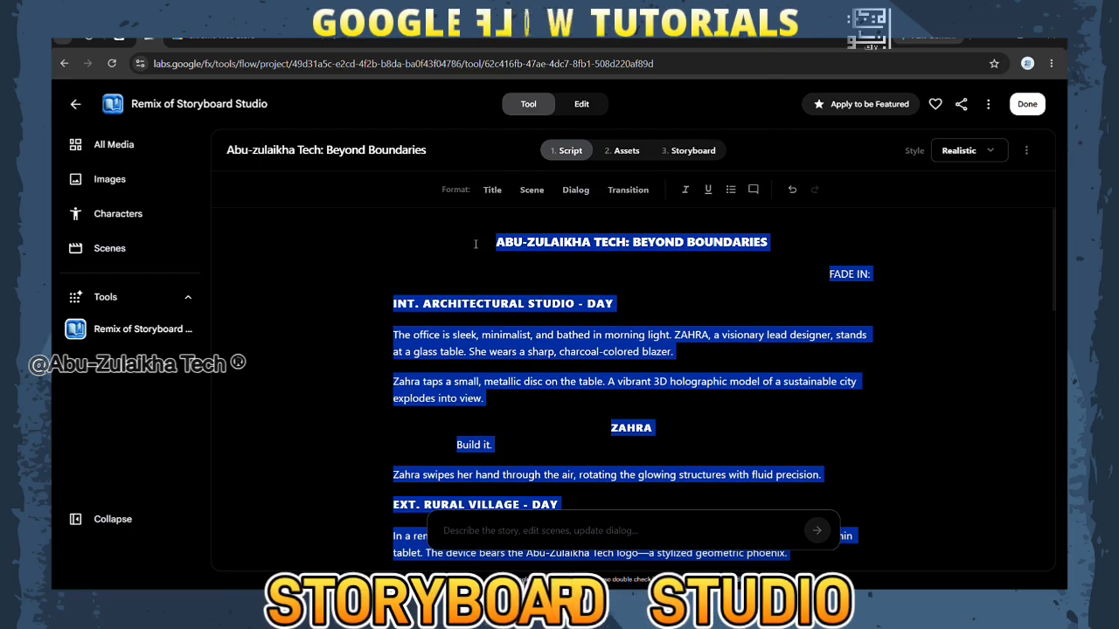
pyautogui.click(604, 265)
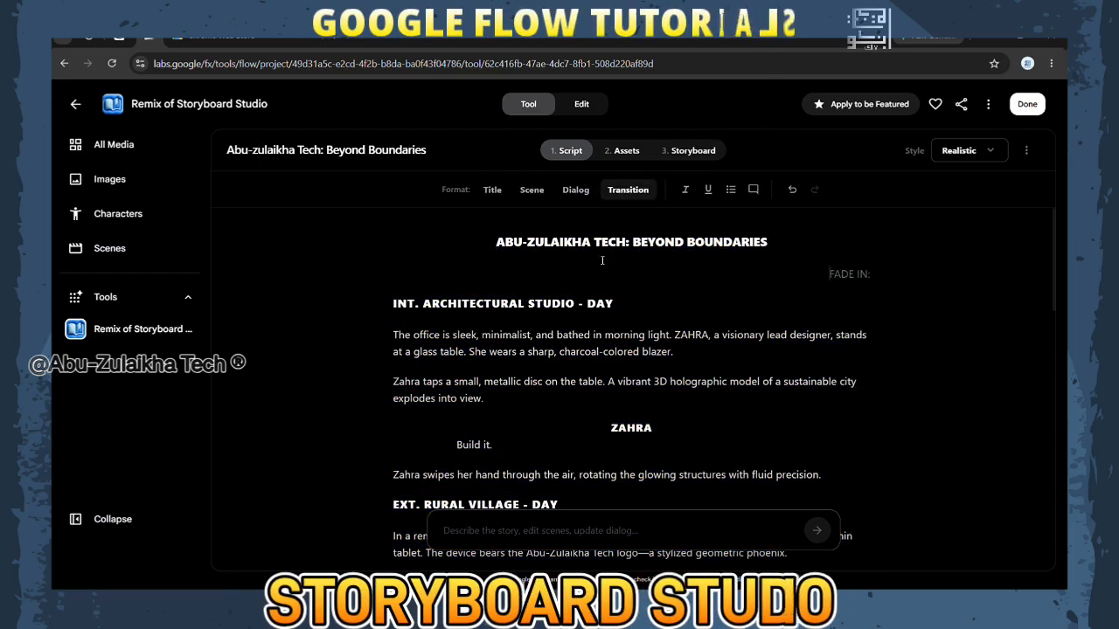
pyautogui.click(626, 151)
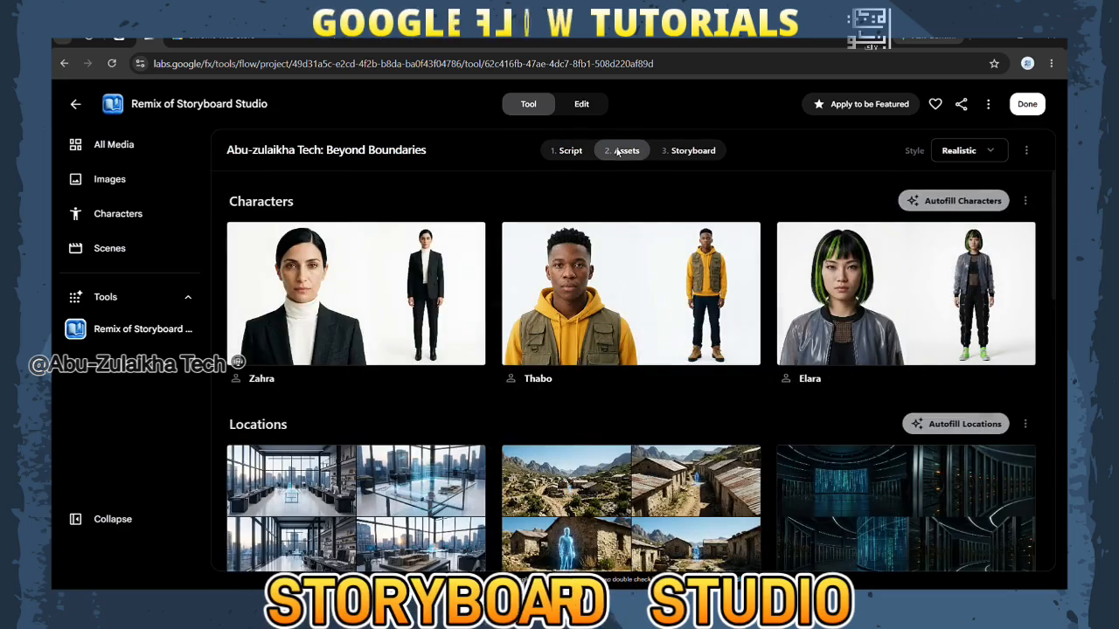
# Autofill the storyboard frames for all five scenes, from the opening Architectural Studio scene to the closing one.
pyautogui.click(689, 152)
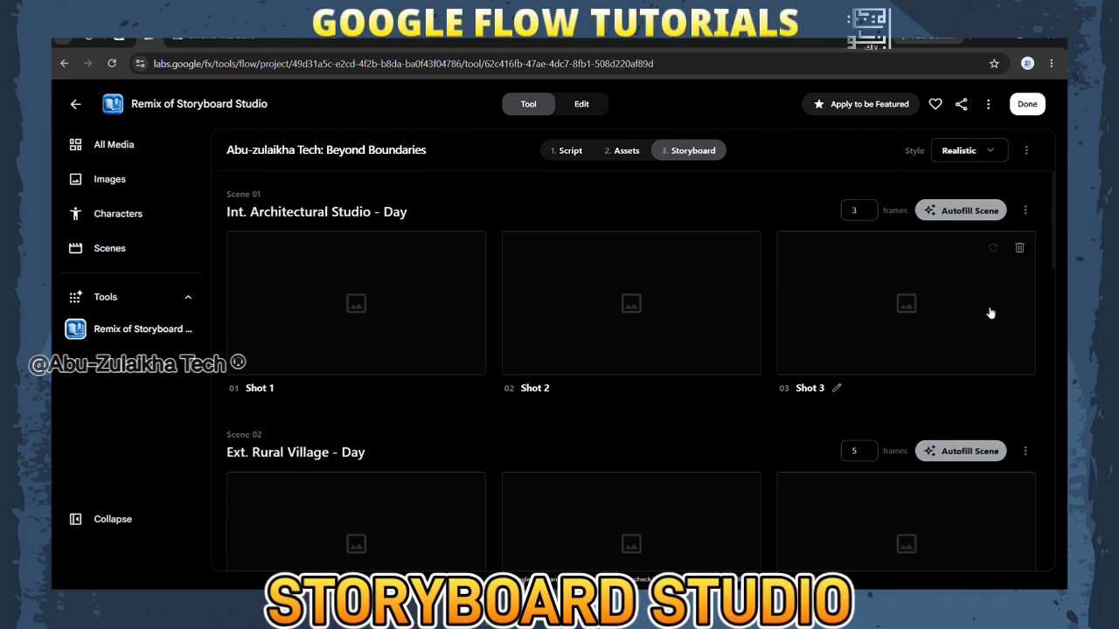
pyautogui.click(961, 210)
pyautogui.click(962, 451)
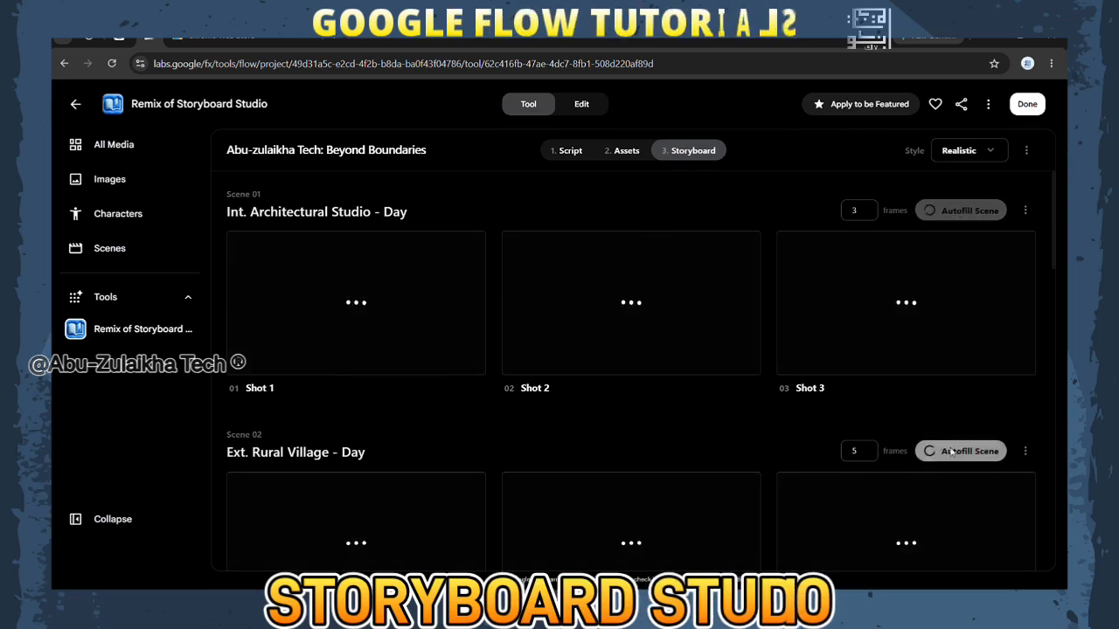
pyautogui.scroll(-2, 865, 418)
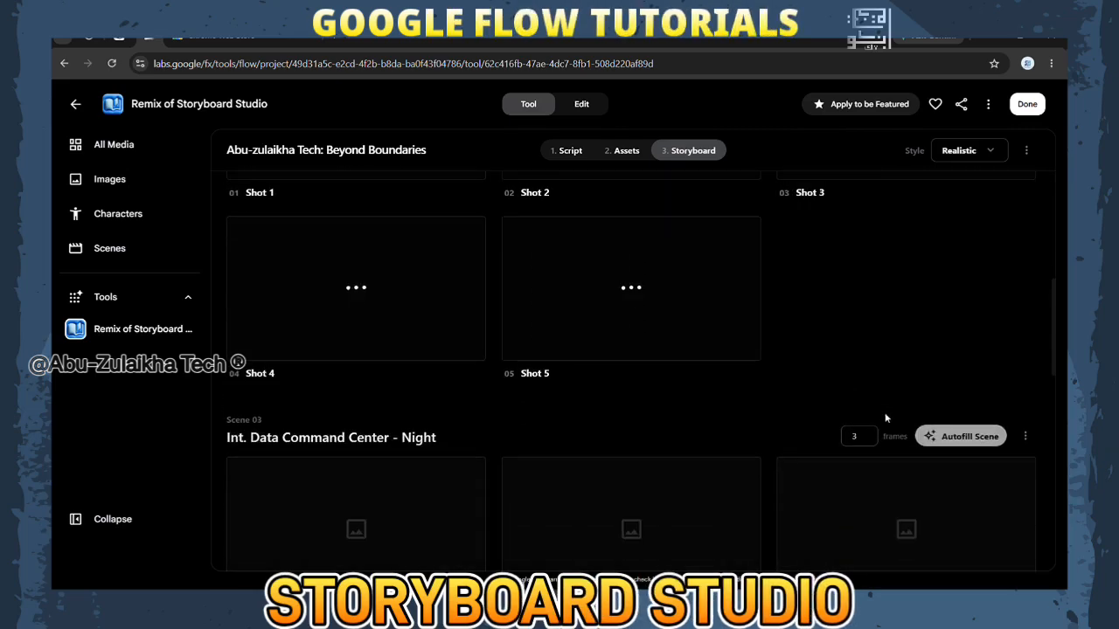
pyautogui.click(964, 441)
pyautogui.scroll(-5, 866, 389)
pyautogui.click(962, 239)
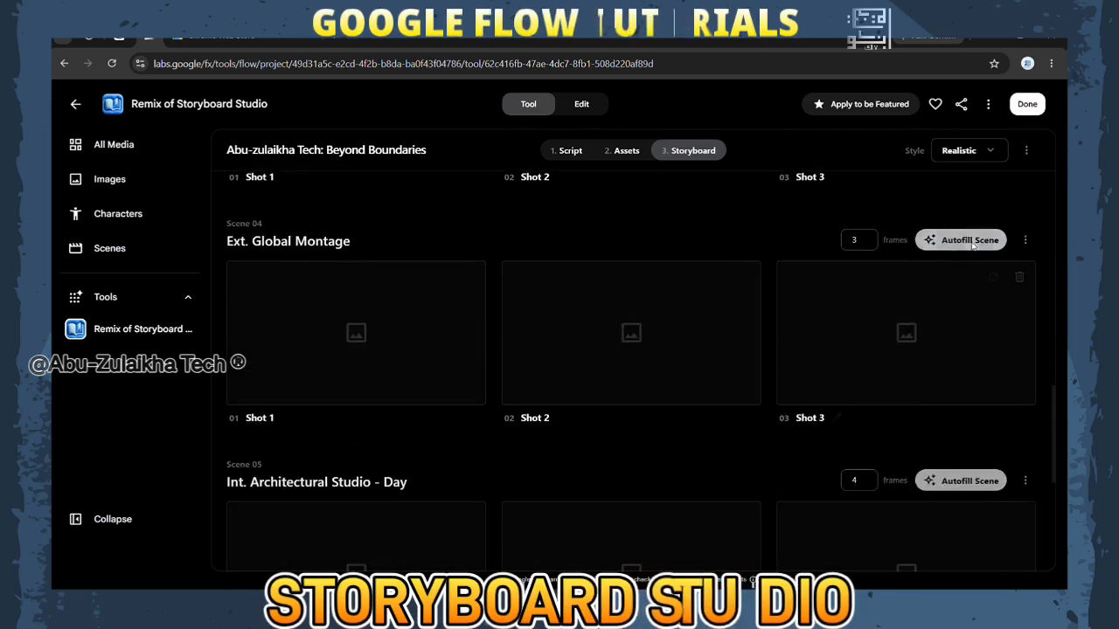
pyautogui.click(963, 482)
pyautogui.scroll(-4, 832, 420)
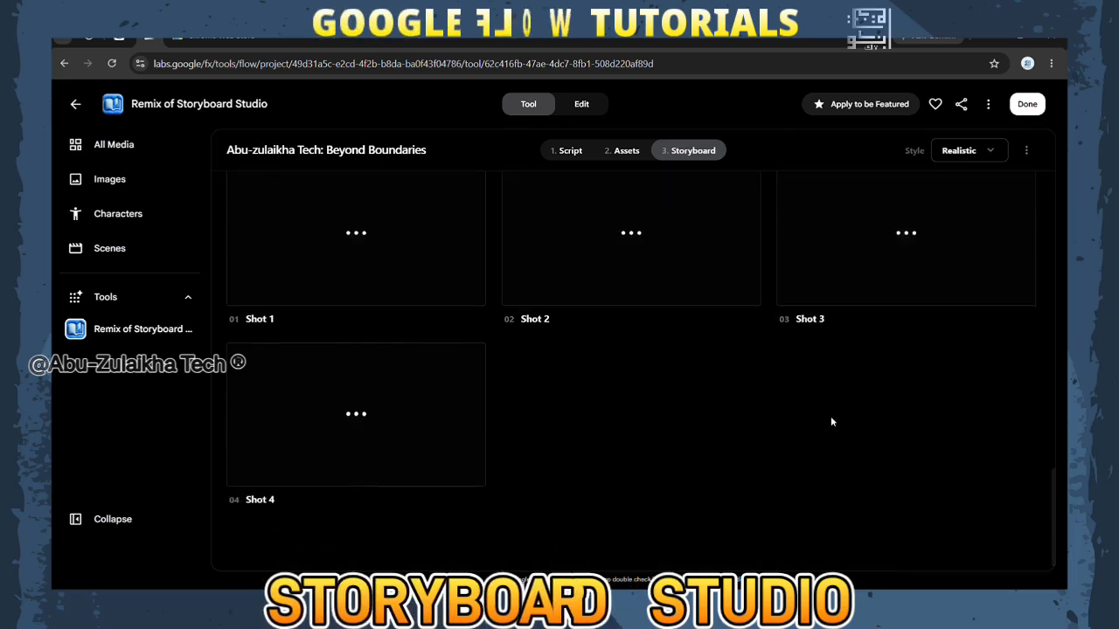
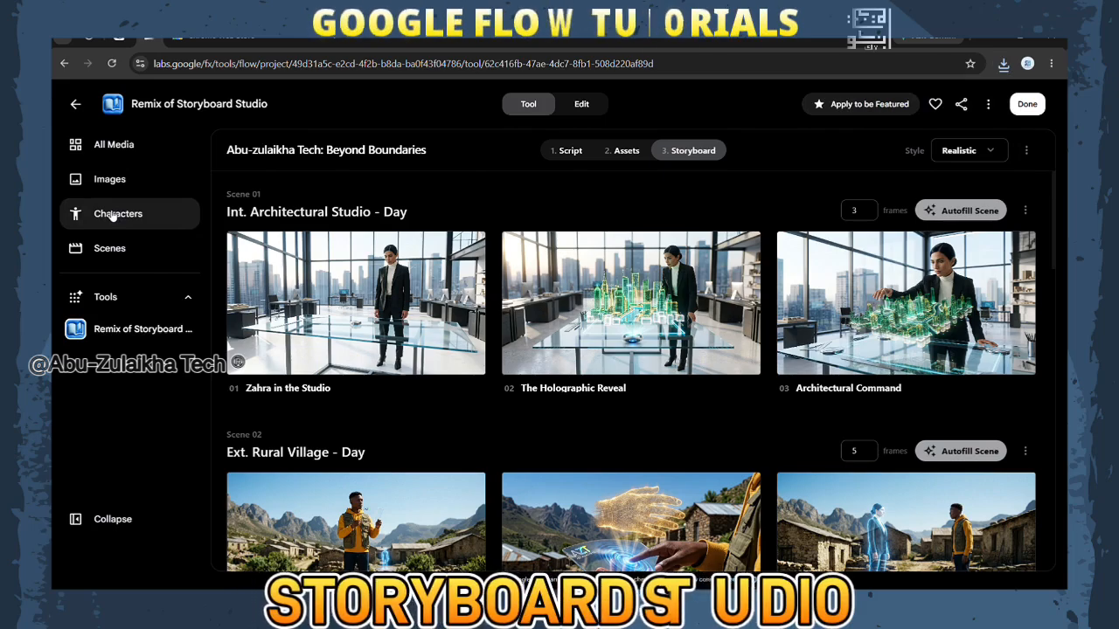
# Create a new character from the project's woman character sheet image.
pyautogui.click(113, 215)
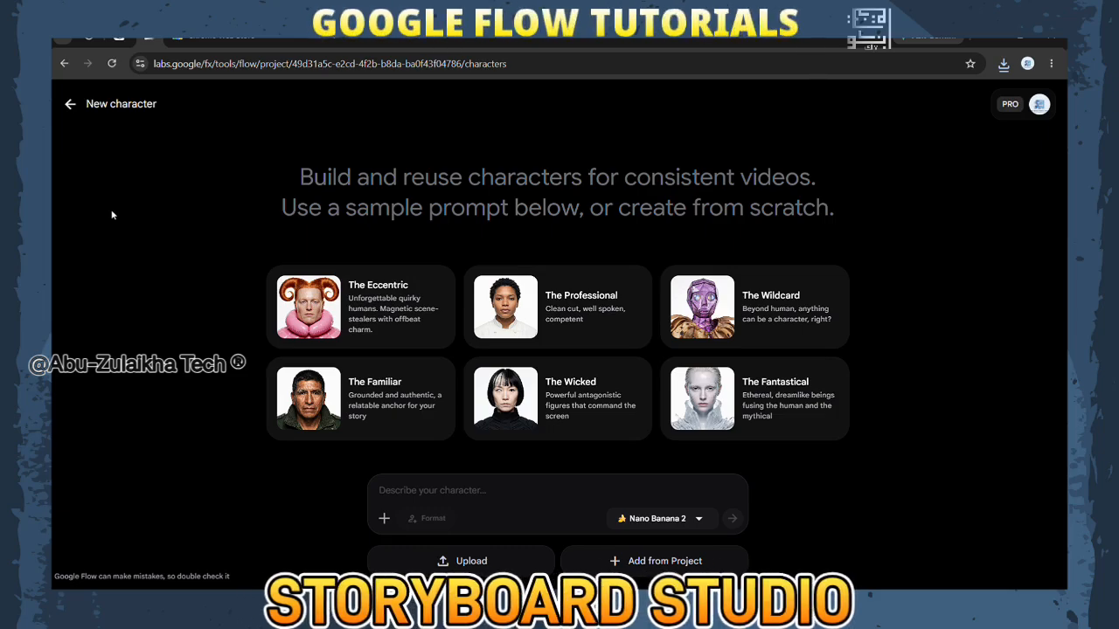
pyautogui.click(659, 559)
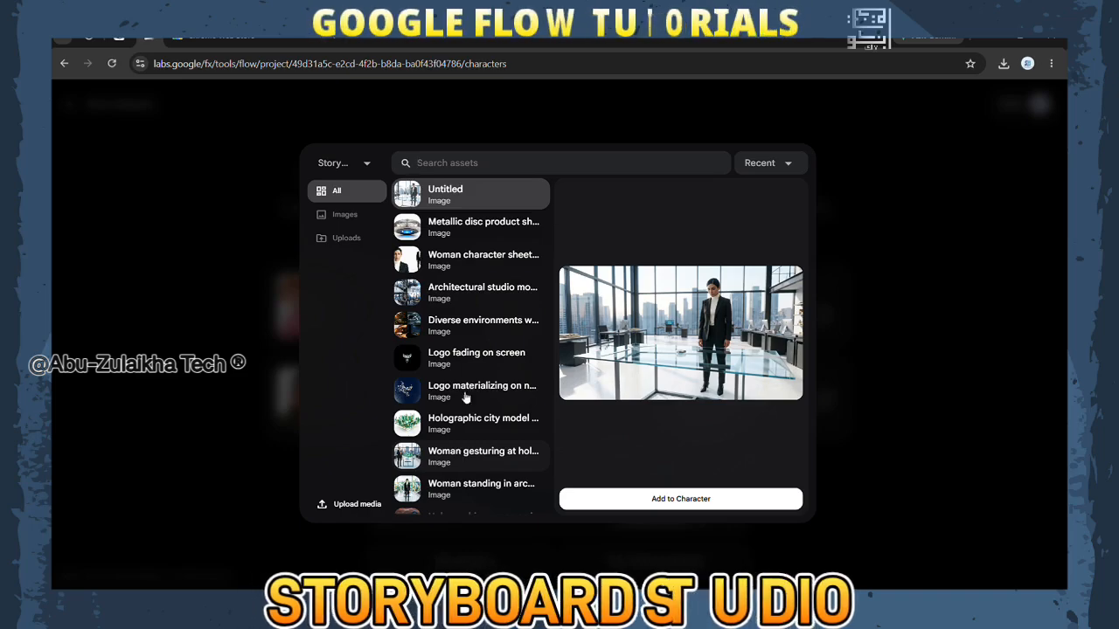
pyautogui.click(443, 264)
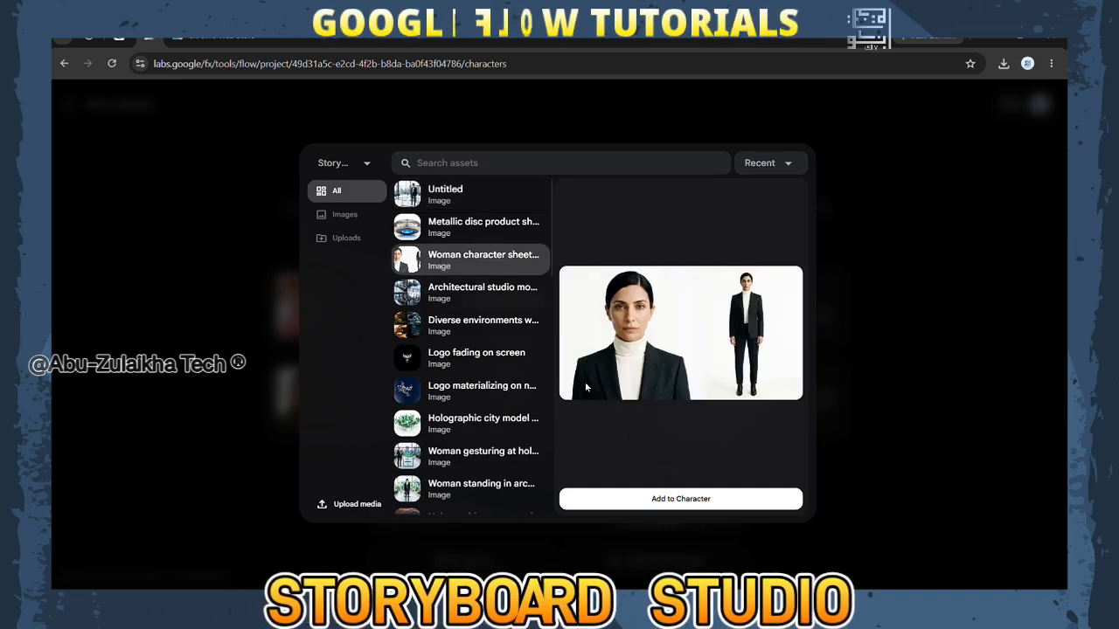
pyautogui.click(665, 505)
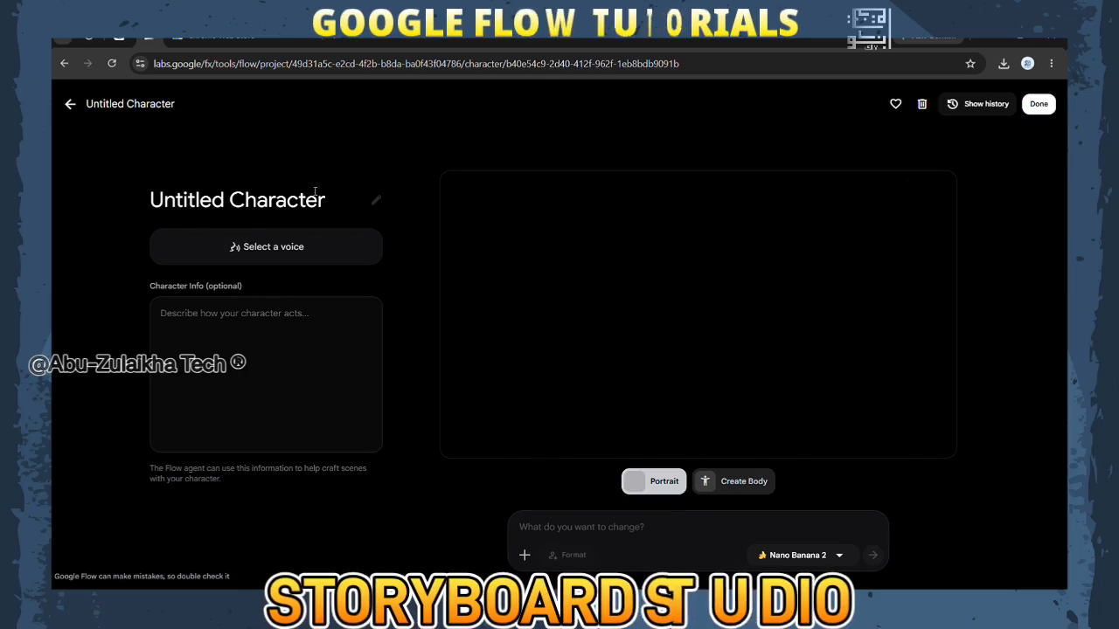
# Name the new character Zahra.
pyautogui.moveTo(329, 201); pyautogui.dragTo(200, 200)
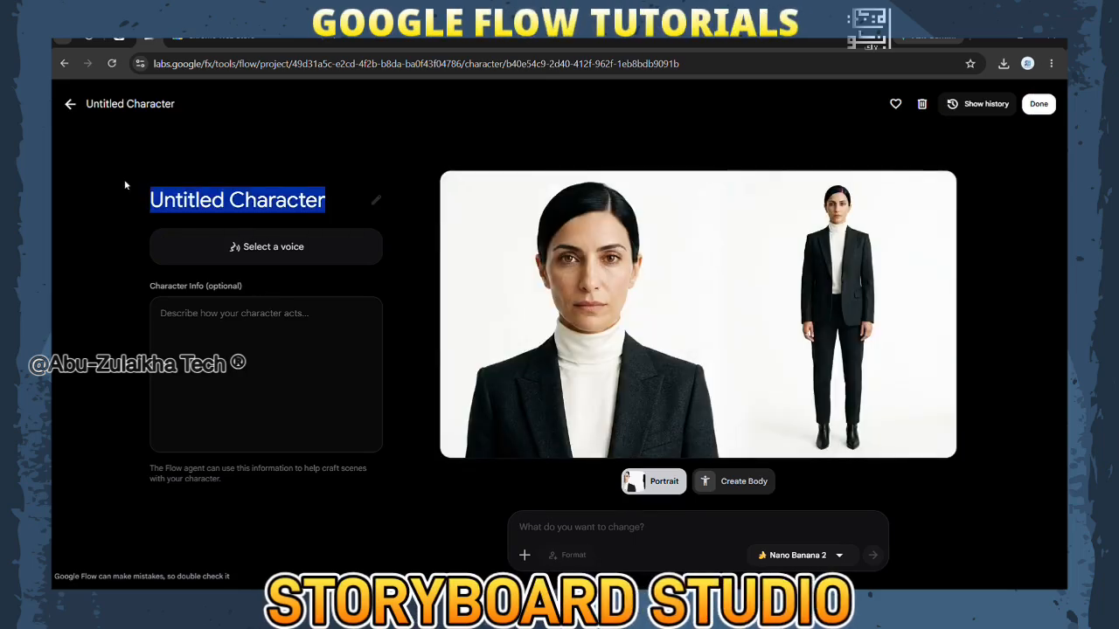
pyautogui.write('Za')
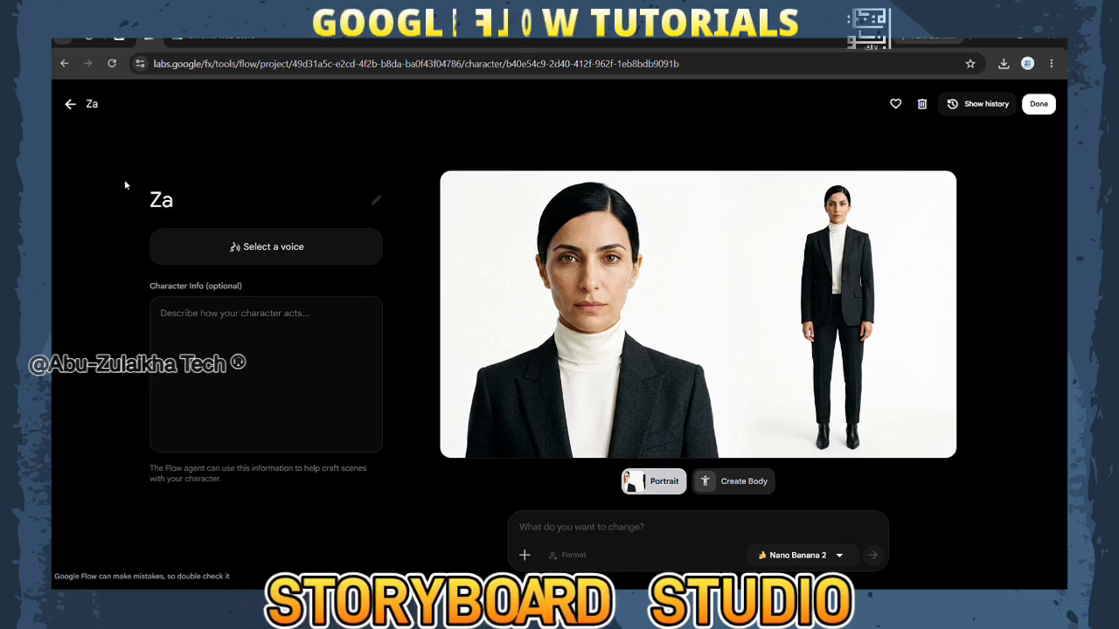
pyautogui.write('hra')
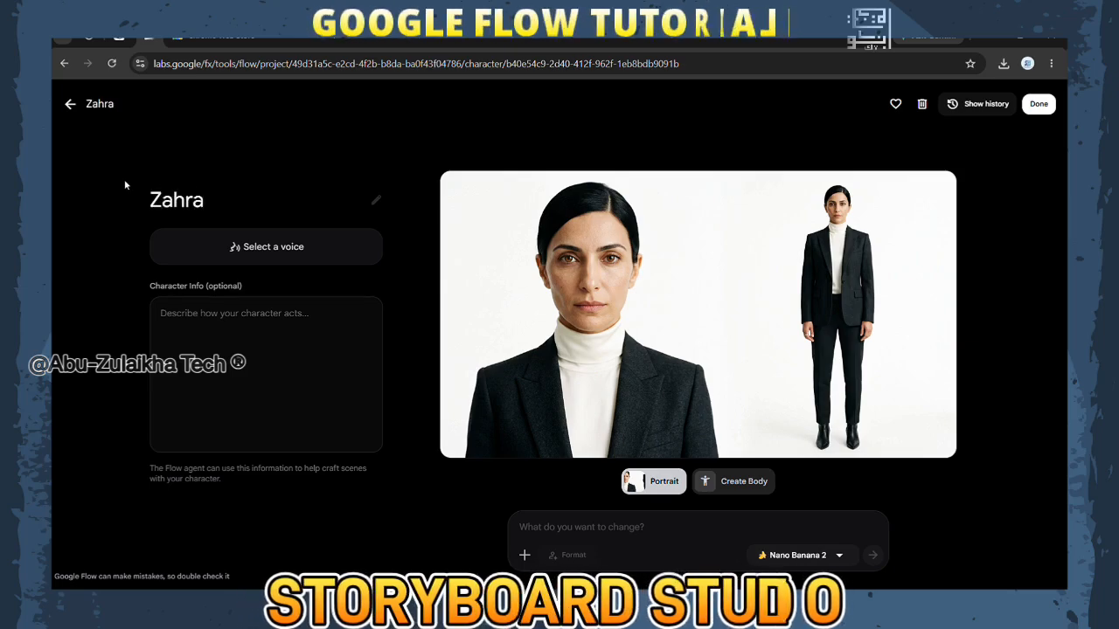
# Assign the Vindemiatrix voice (female, gentle, mid pitch) to the character and finish editing it.
pyautogui.click(293, 252)
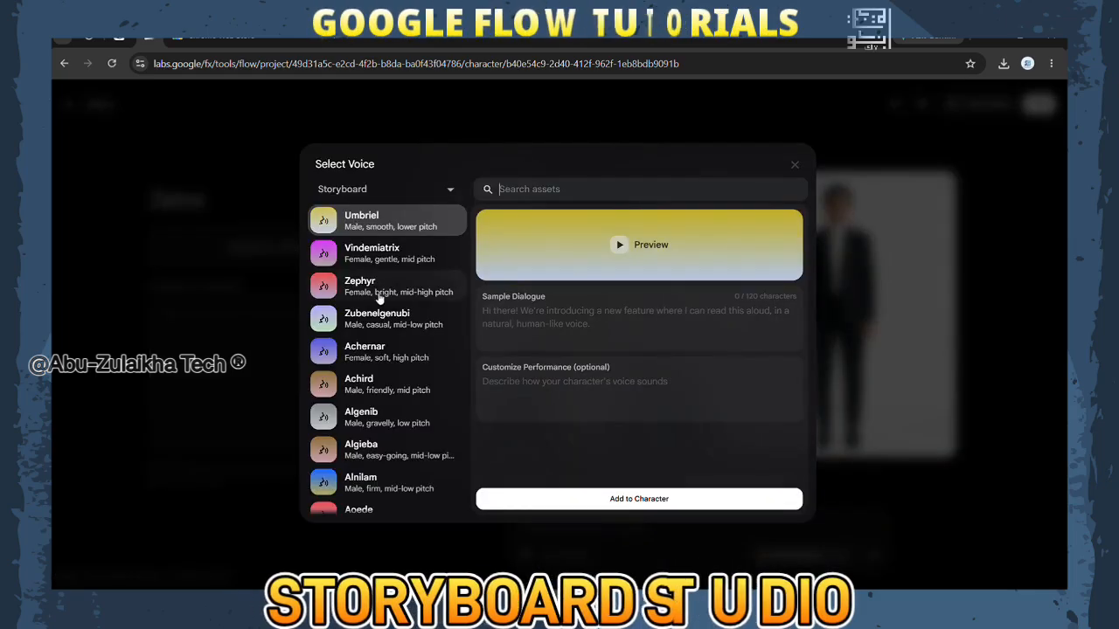
pyautogui.click(437, 262)
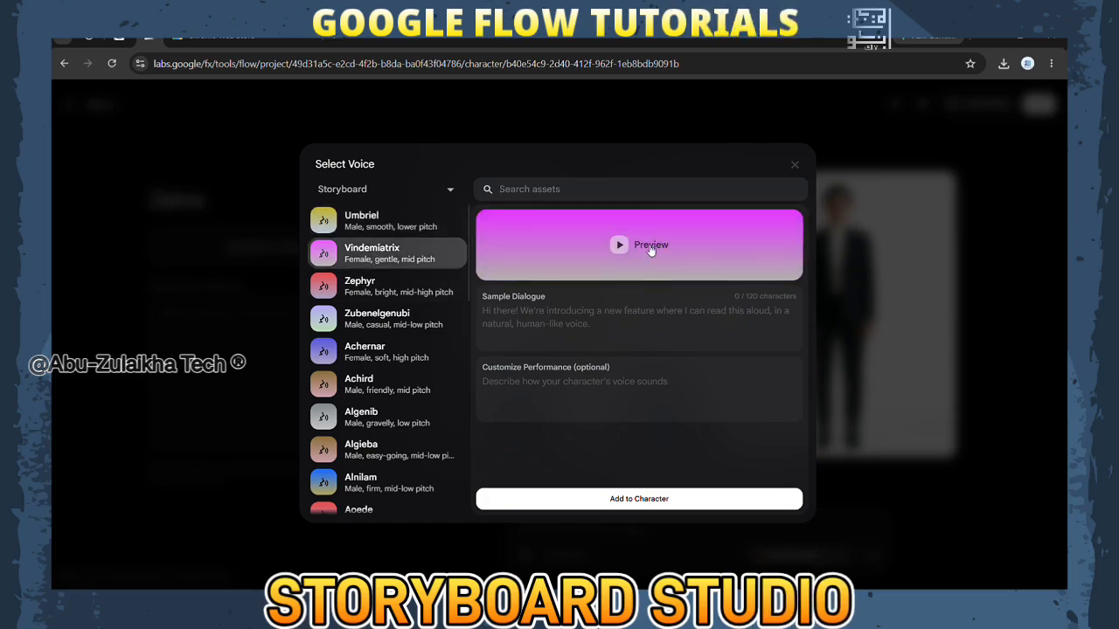
pyautogui.click(647, 500)
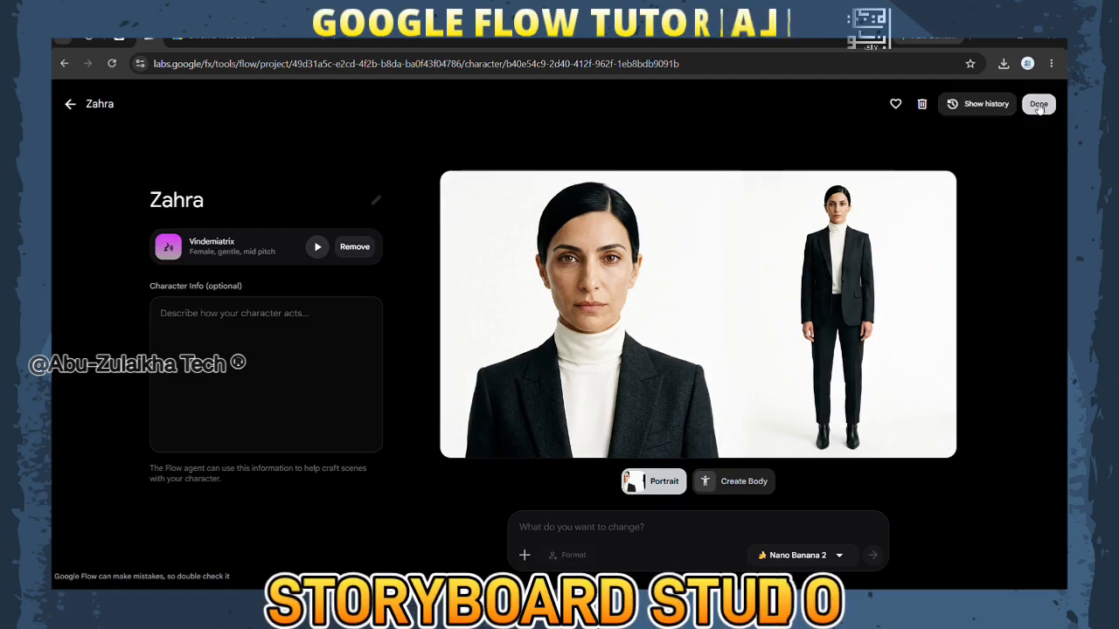
pyautogui.press('Escape')
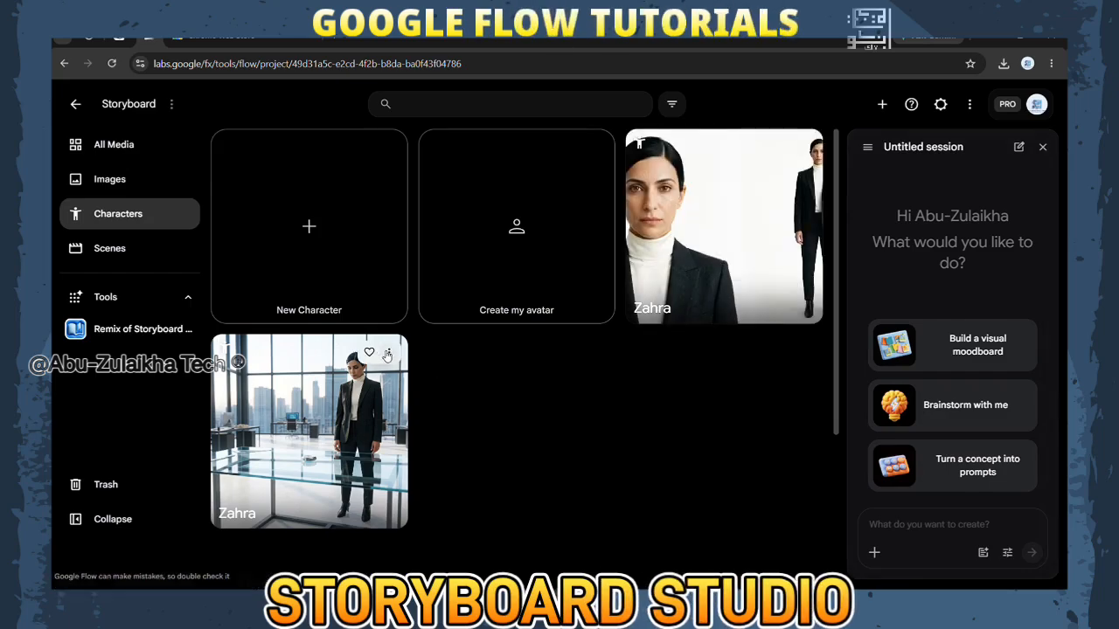
# Permanently delete the duplicate Zahra character that shows her standing in the architectural studio.
pyautogui.click(388, 353)
pyautogui.click(372, 504)
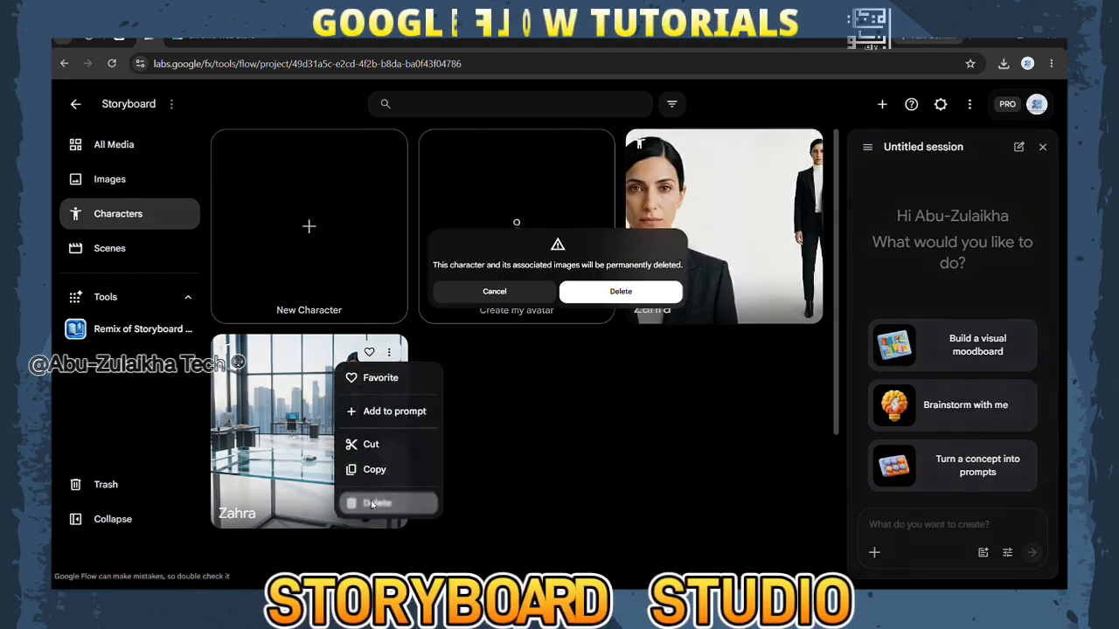
pyautogui.click(629, 292)
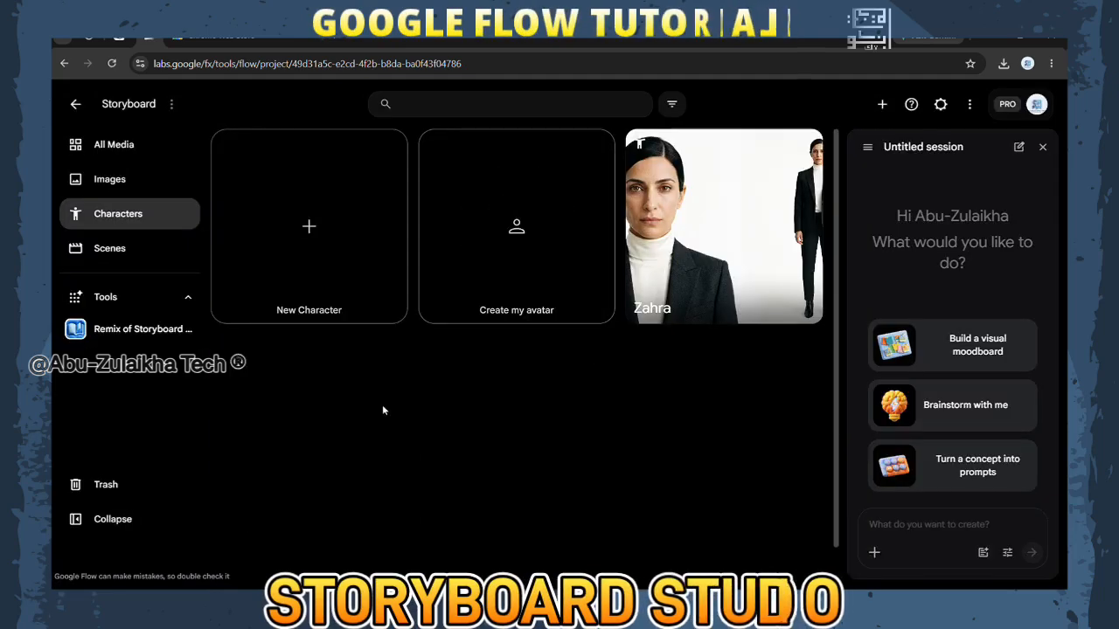
# Create a new character from the project's image of the man wearing a yellow hoodie and utility vest.
pyautogui.click(306, 226)
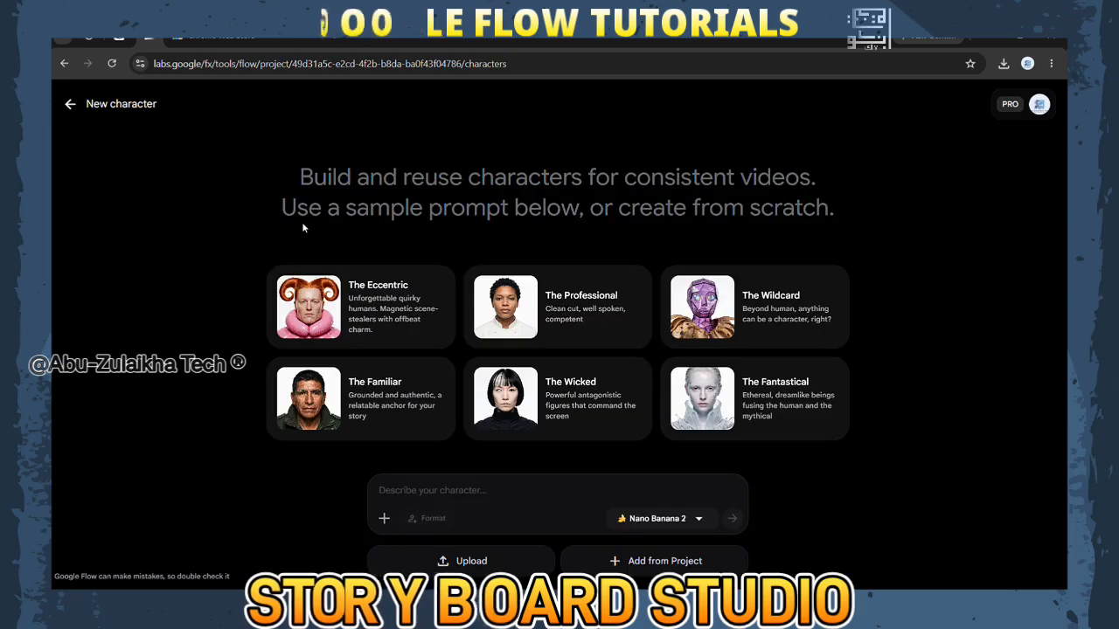
pyautogui.click(667, 564)
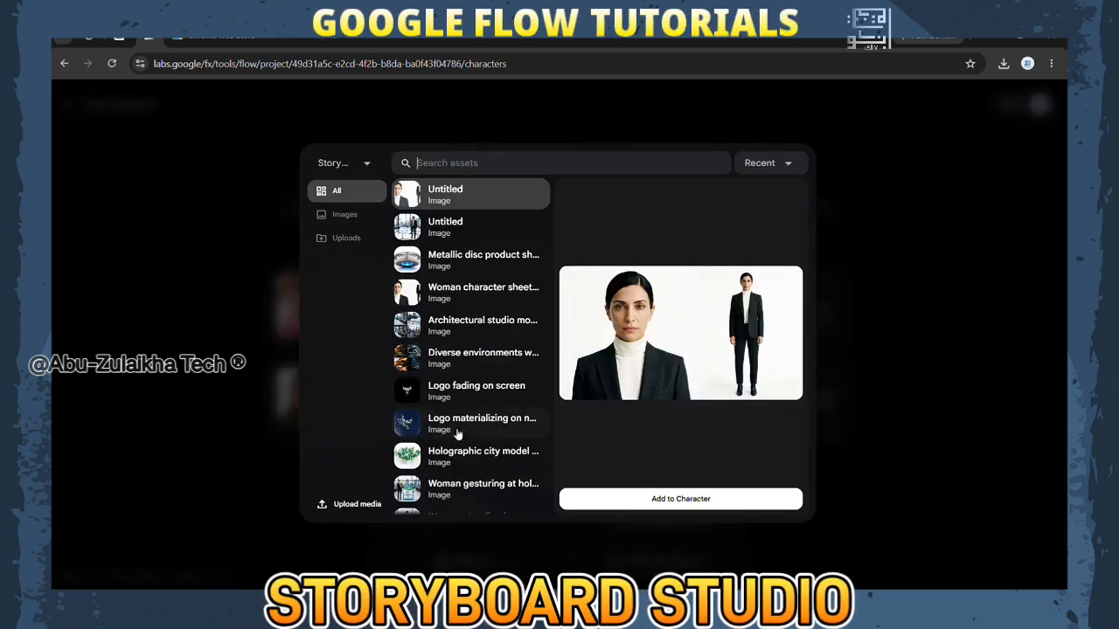
pyautogui.scroll(-2, 456, 435)
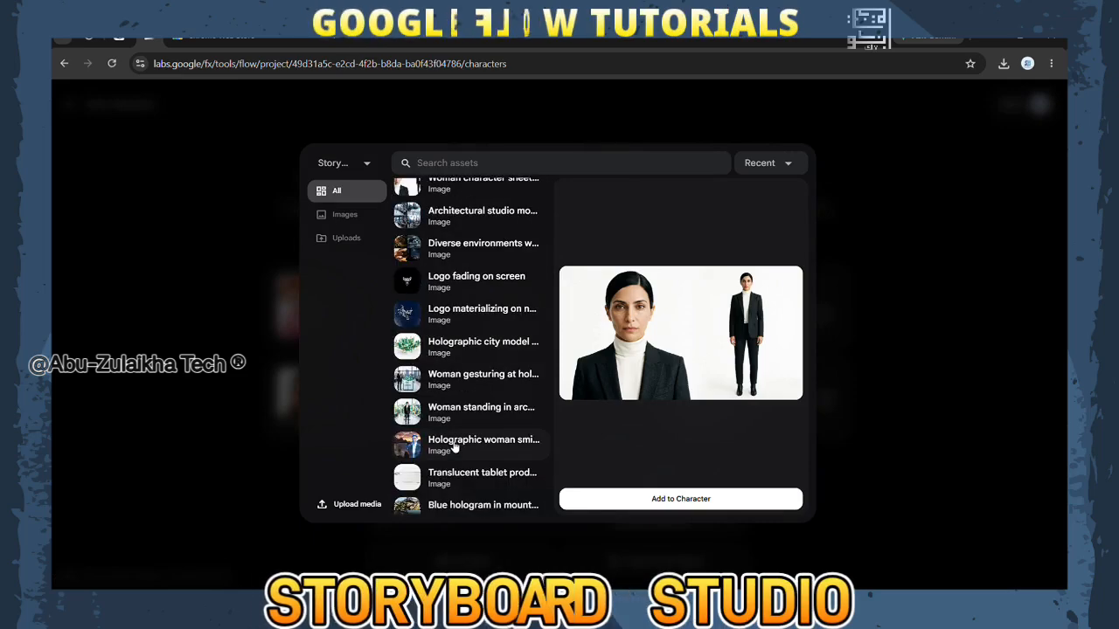
pyautogui.scroll(-2, 453, 450)
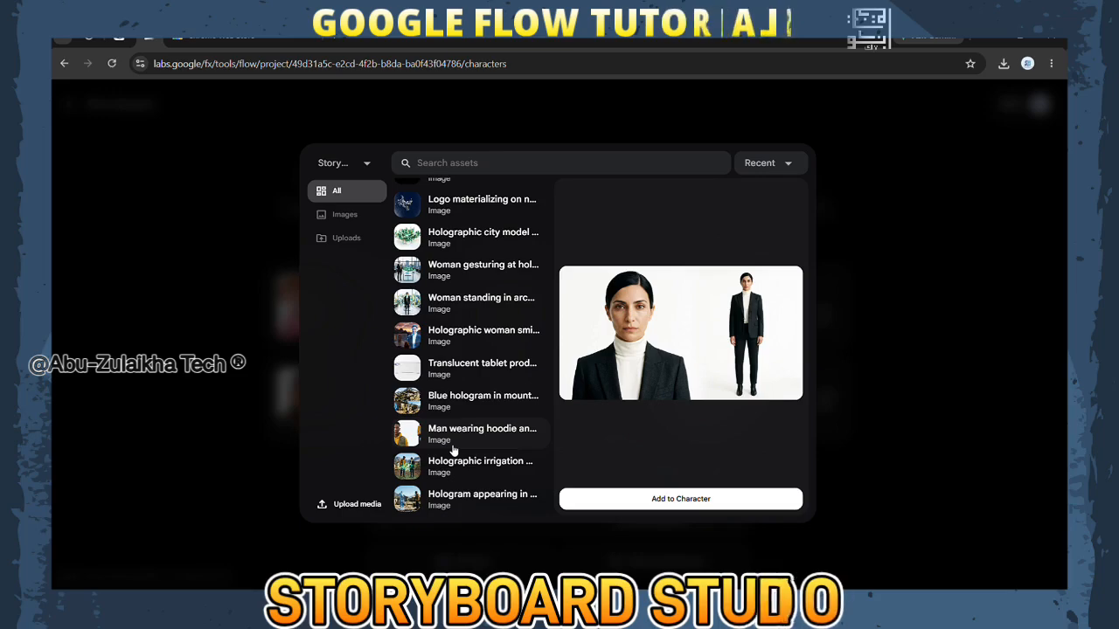
pyautogui.click(458, 436)
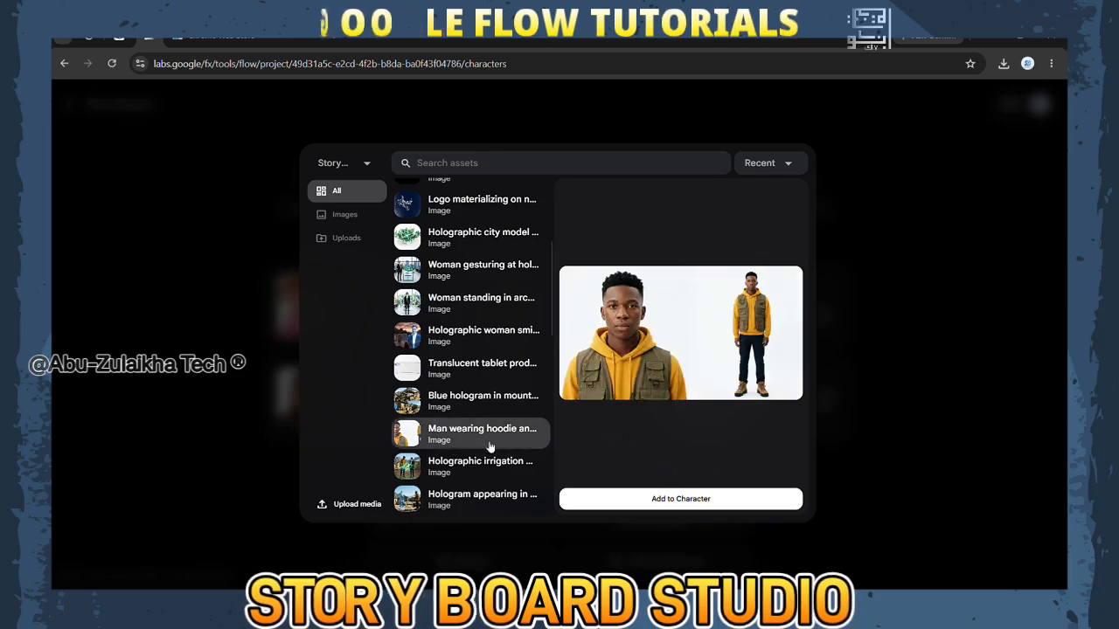
pyautogui.click(645, 499)
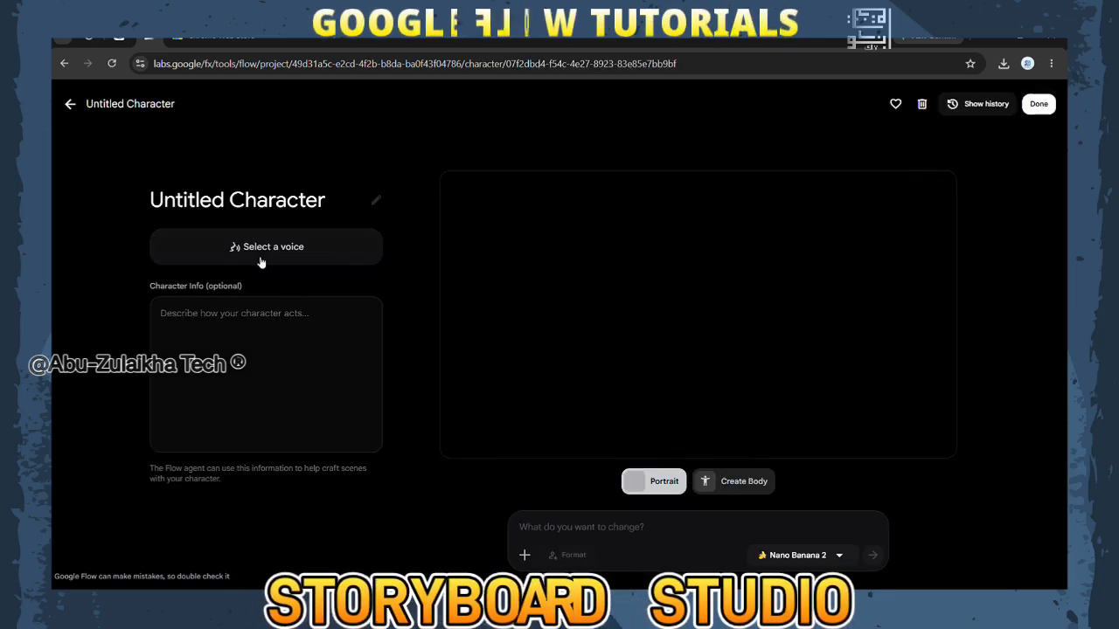
# Preview the Algenib and Achird voices and assign Achird (male, friendly, mid pitch) to the hoodie man's character.
pyautogui.click(260, 252)
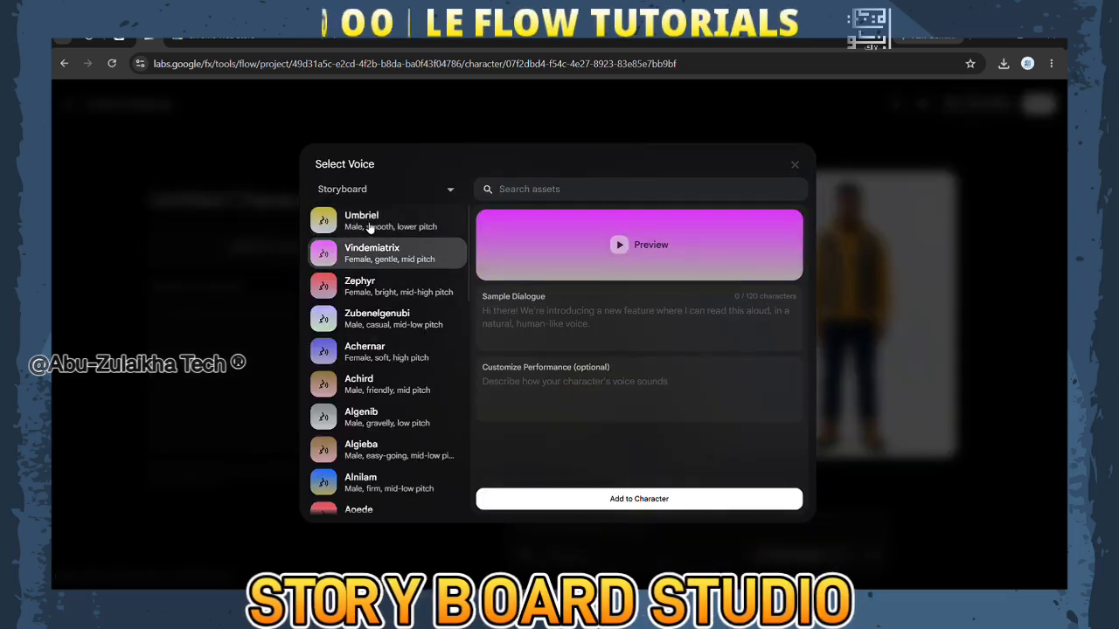
pyautogui.click(614, 252)
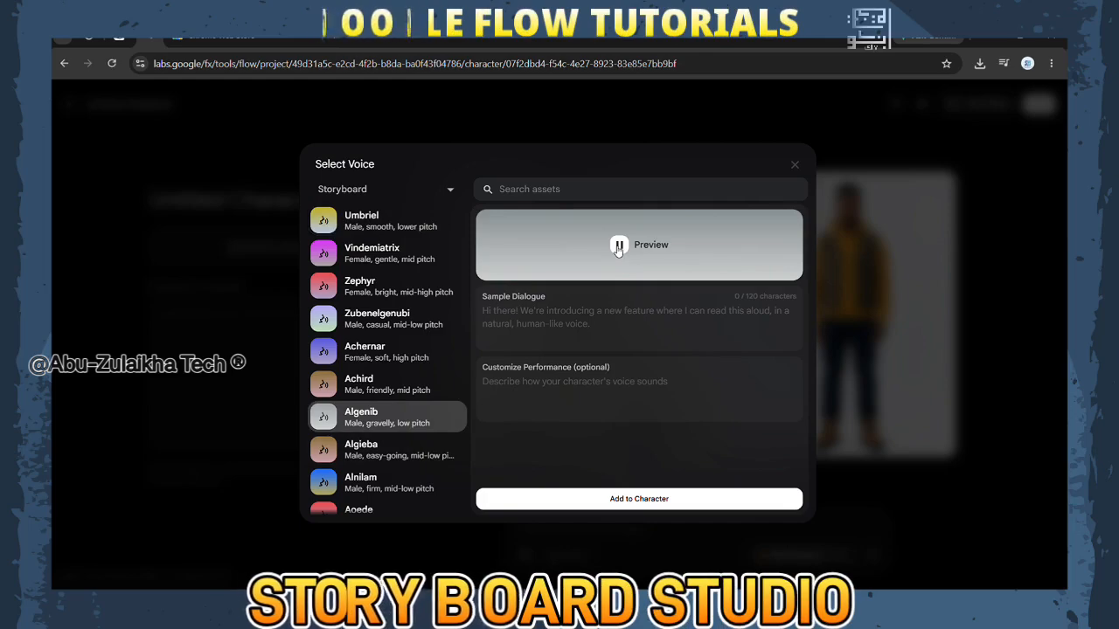
pyautogui.click(376, 395)
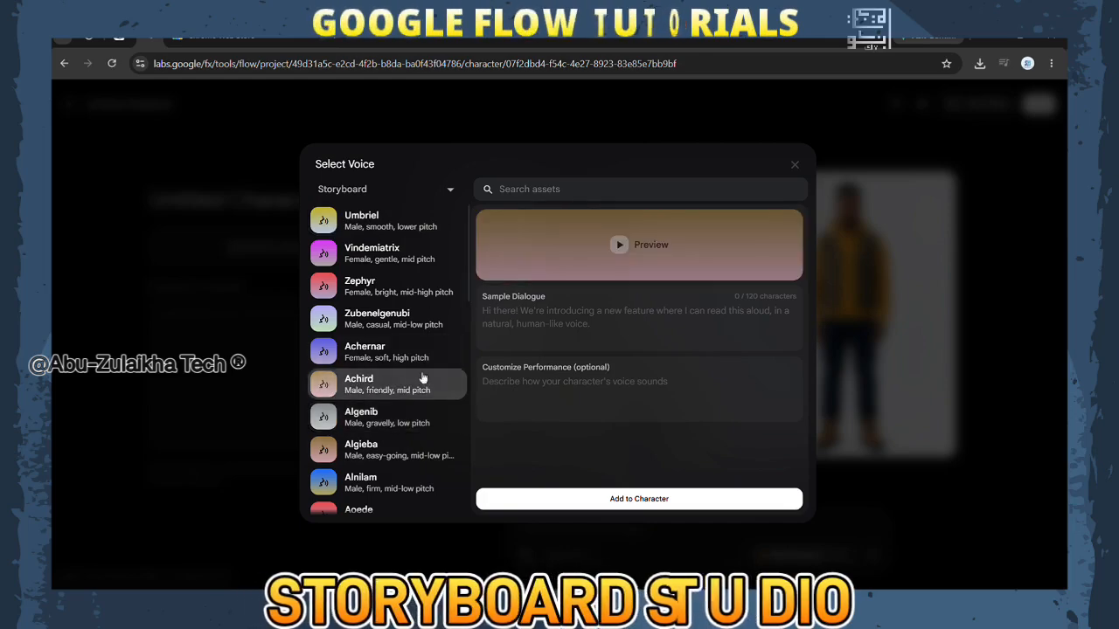
pyautogui.click(621, 246)
pyautogui.click(612, 499)
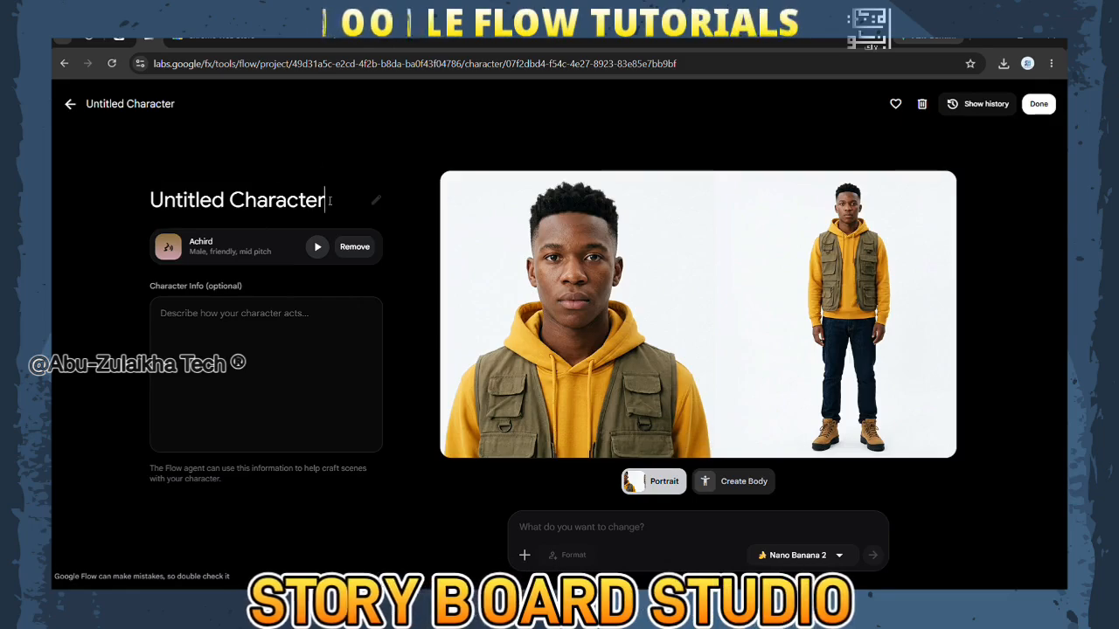
# Name the hoodie man's character The boy and finish editing it.
pyautogui.moveTo(329, 203); pyautogui.dragTo(115, 196)
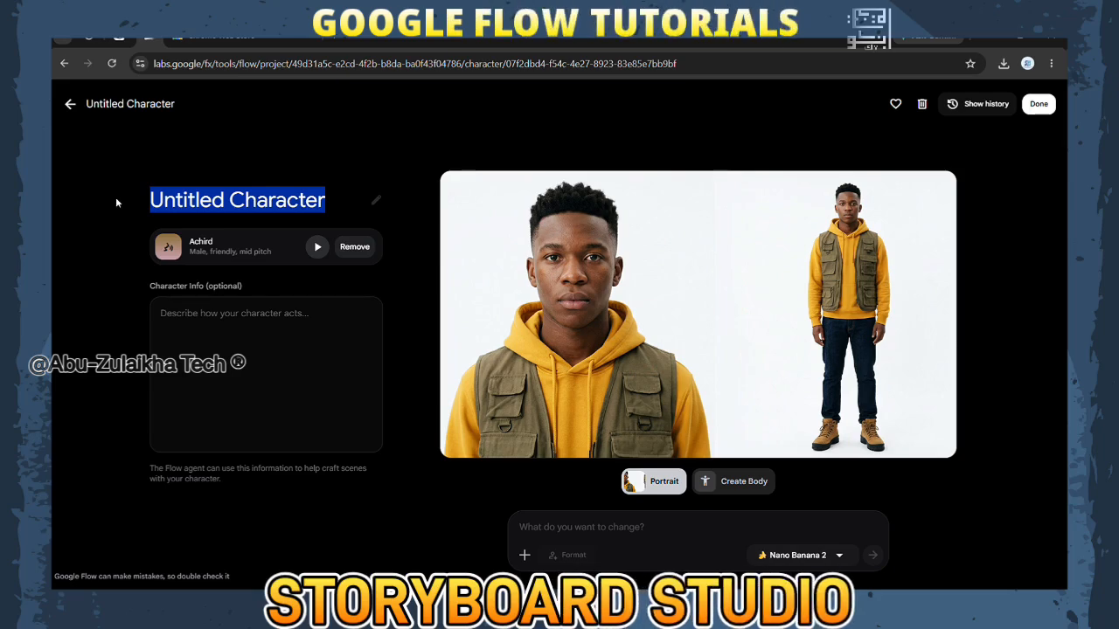
pyautogui.write('Th')
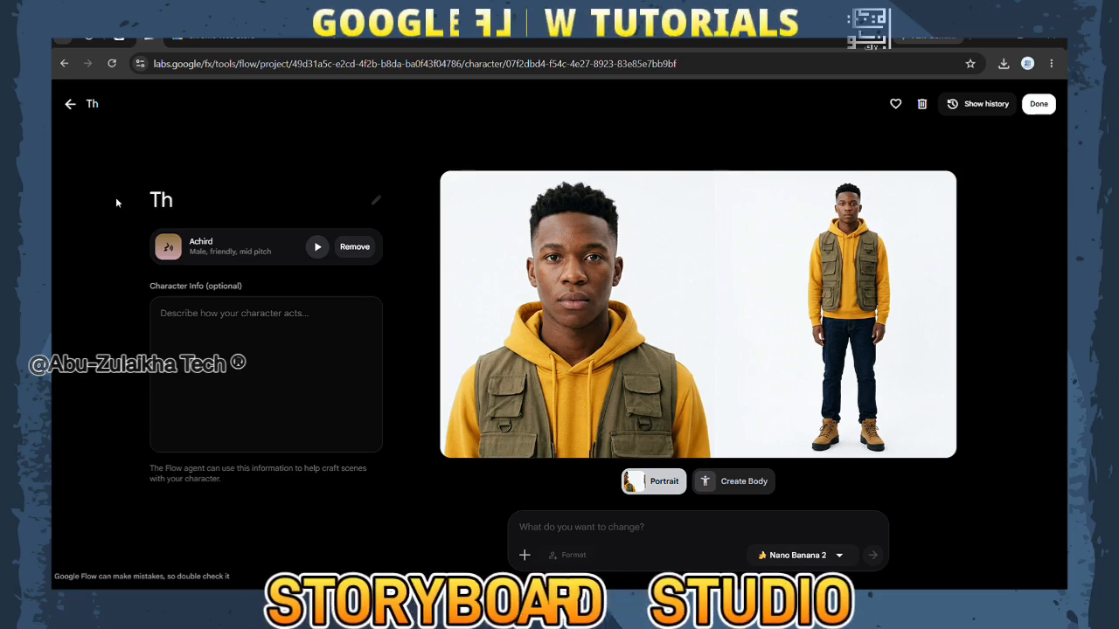
pyautogui.write('e boy')
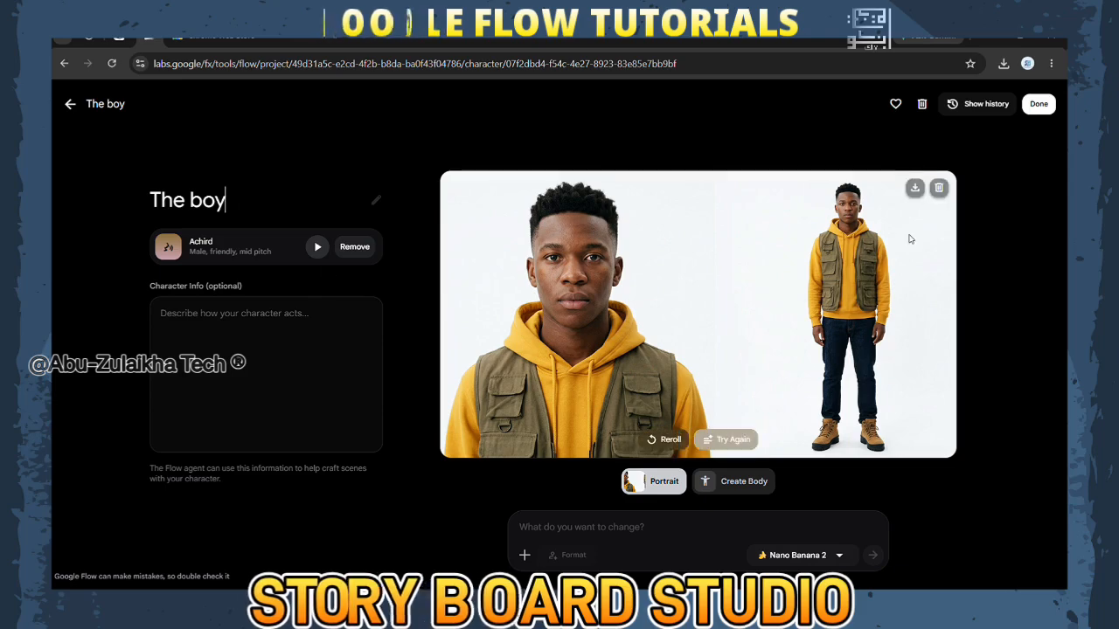
pyautogui.click(1028, 107)
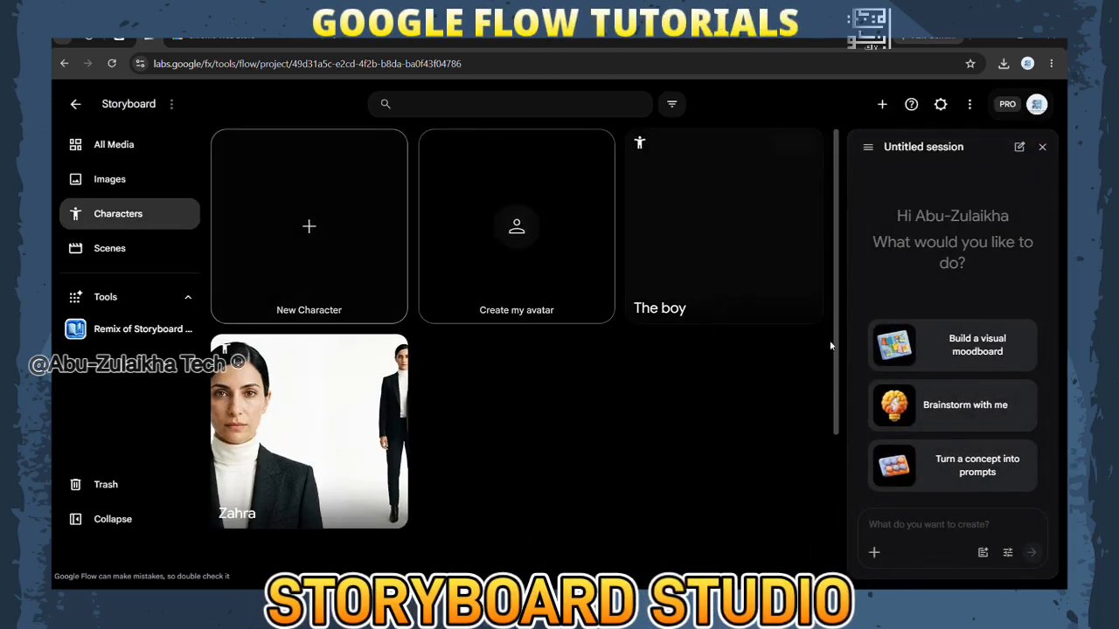
# Create another character from the project's image of the green-streaked-hair woman wearing tactical clothing.
pyautogui.click(305, 230)
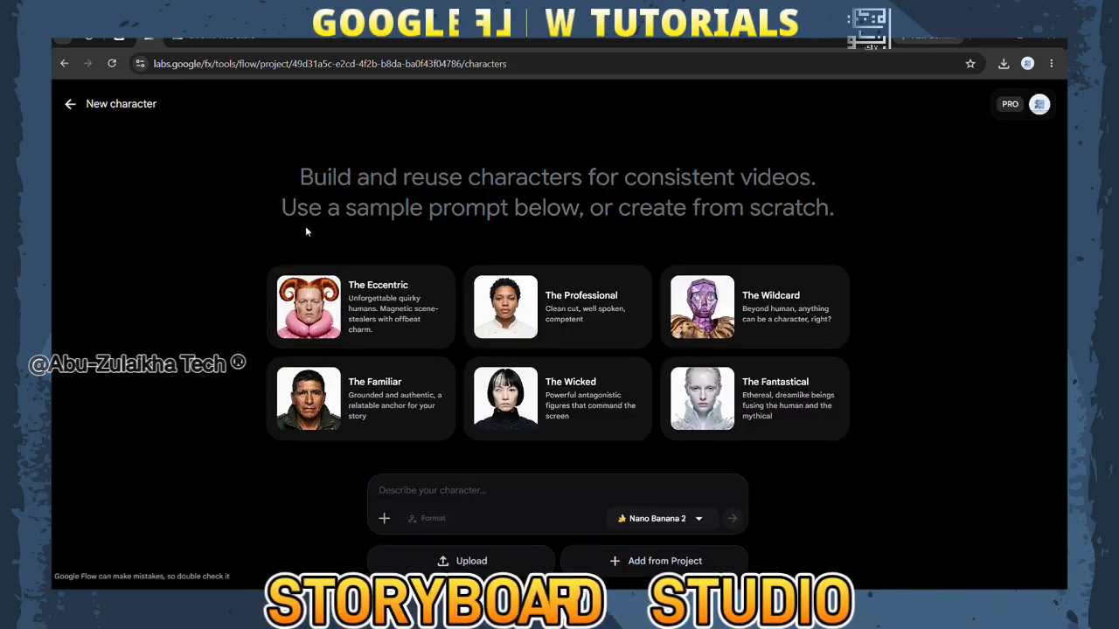
pyautogui.click(582, 560)
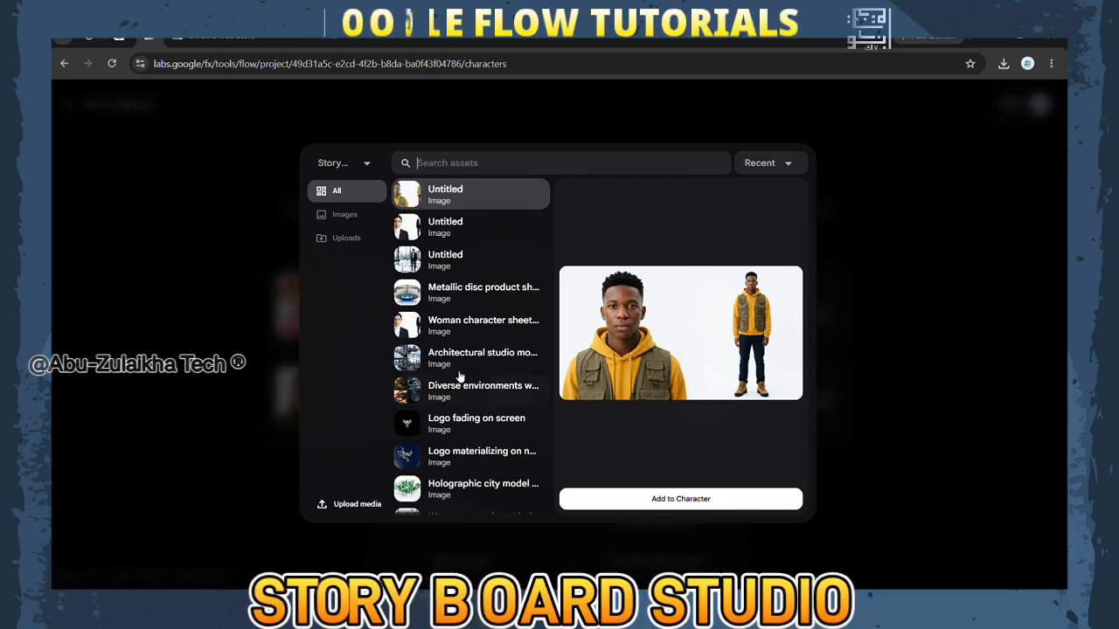
pyautogui.scroll(-1, 460, 381)
pyautogui.scroll(-1, 461, 376)
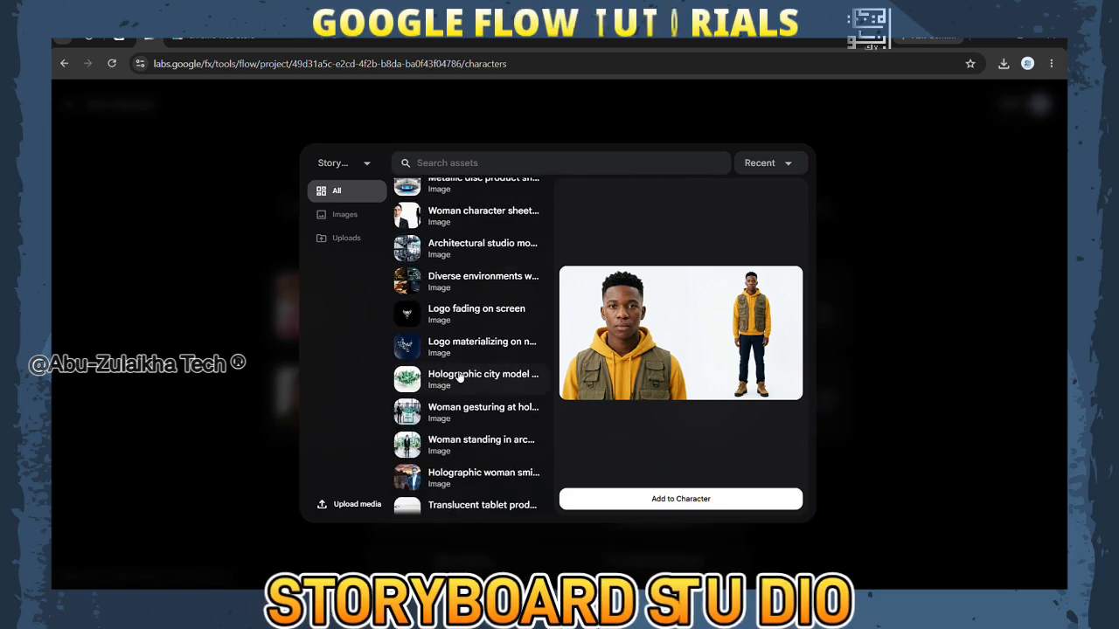
pyautogui.scroll(-2, 458, 376)
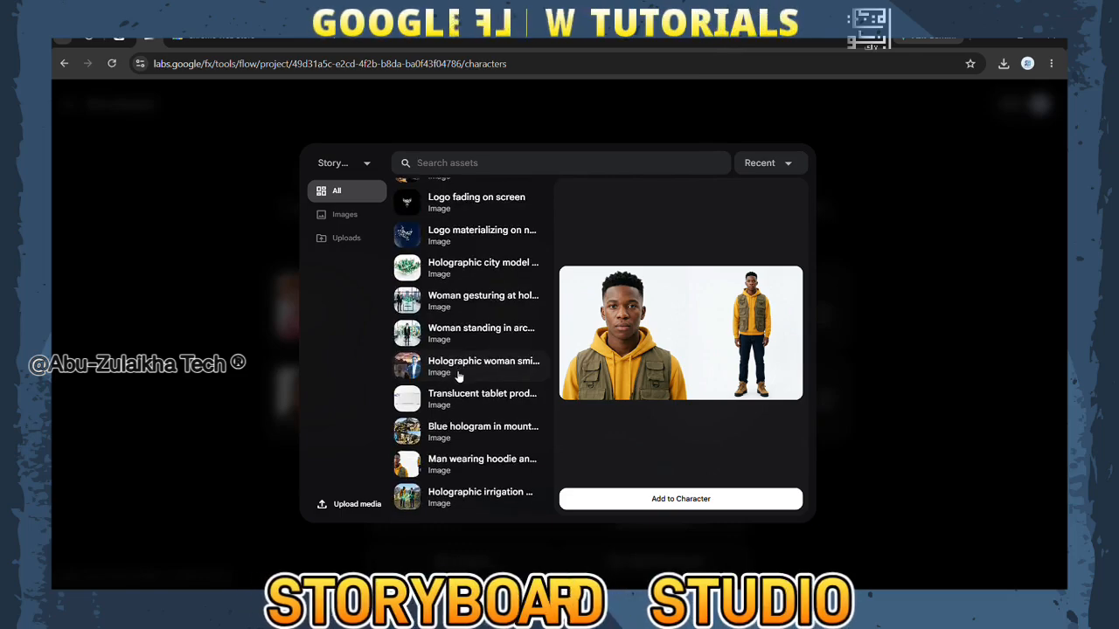
pyautogui.scroll(-2, 458, 376)
pyautogui.scroll(-3, 458, 376)
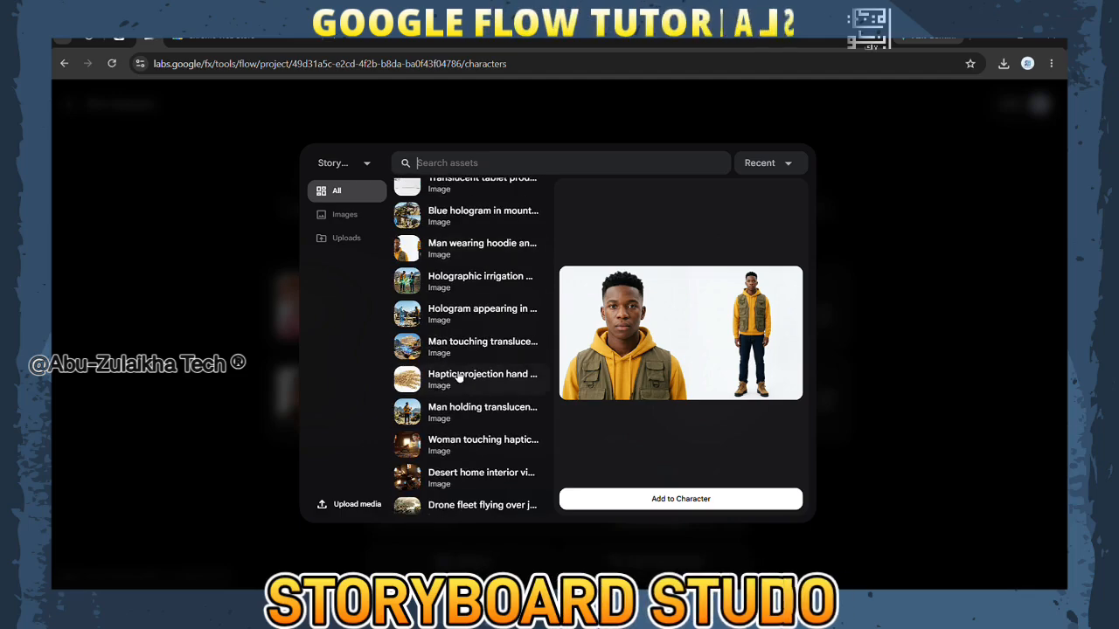
pyautogui.scroll(-3, 459, 376)
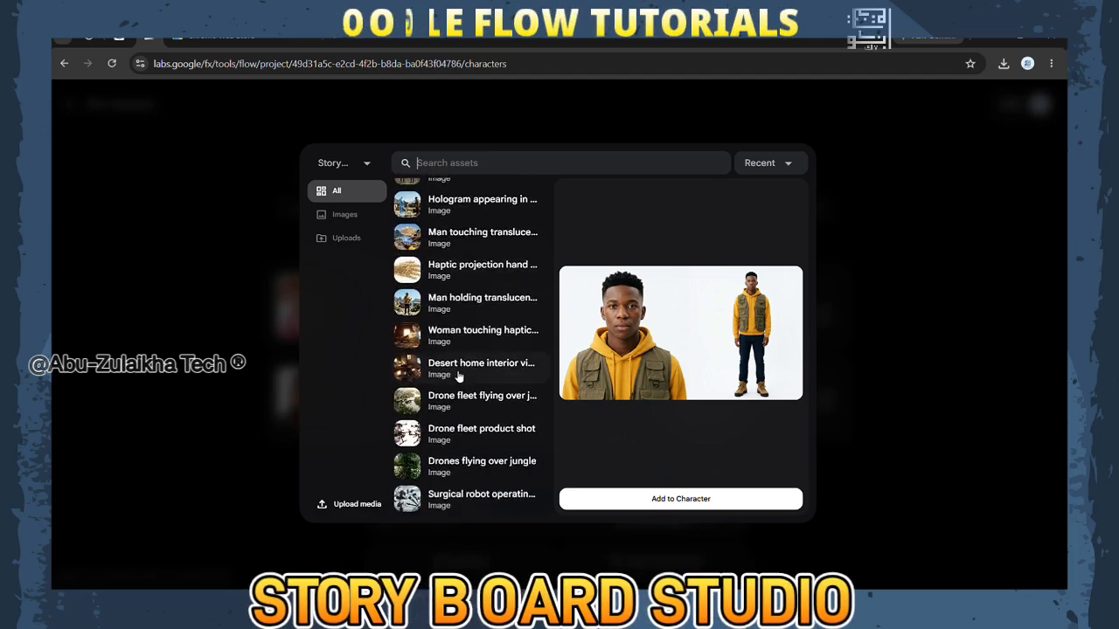
pyautogui.scroll(-3, 458, 376)
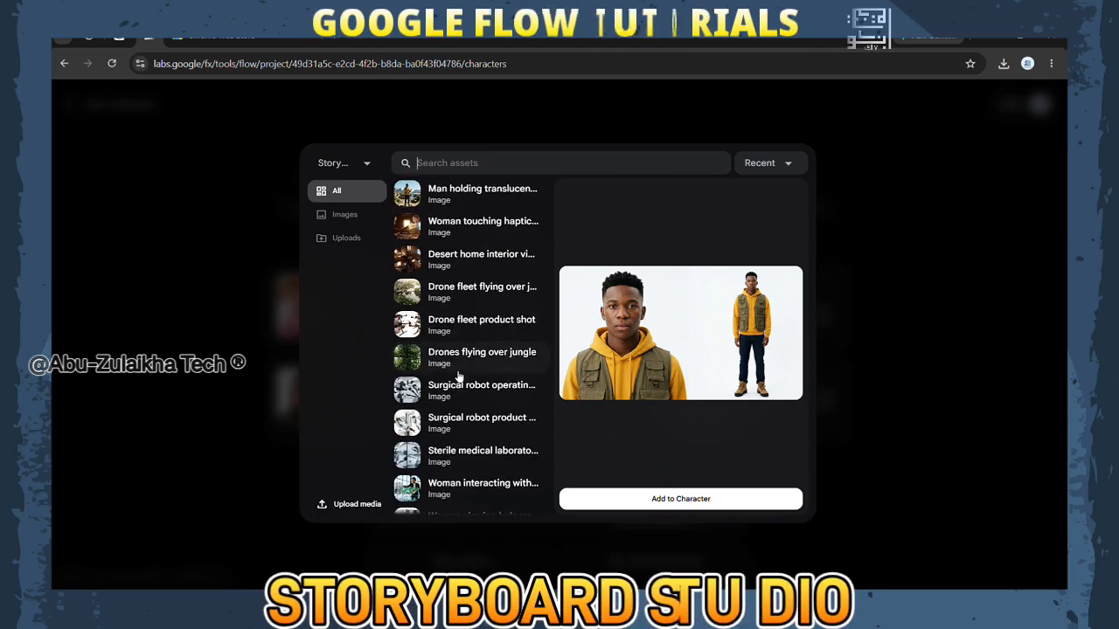
pyautogui.scroll(-3, 458, 376)
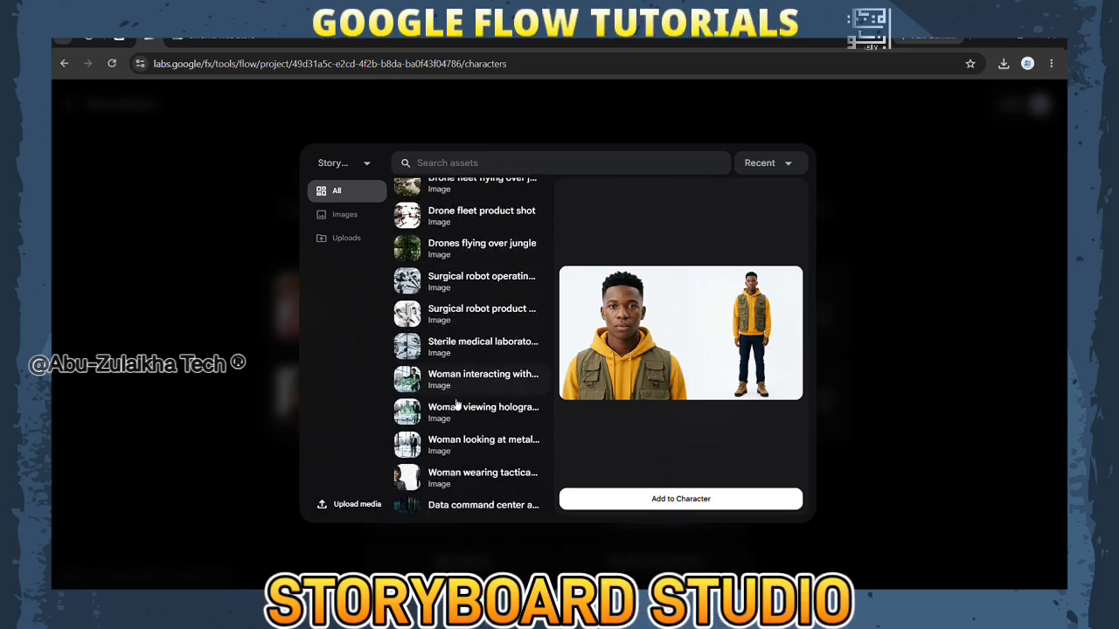
pyautogui.click(486, 475)
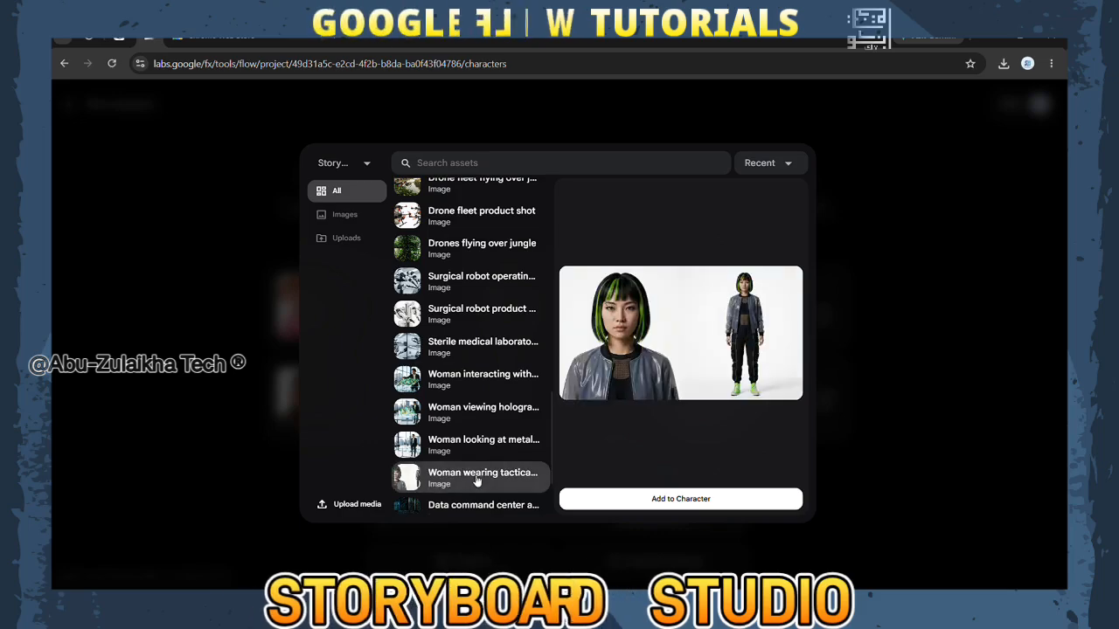
pyautogui.click(681, 499)
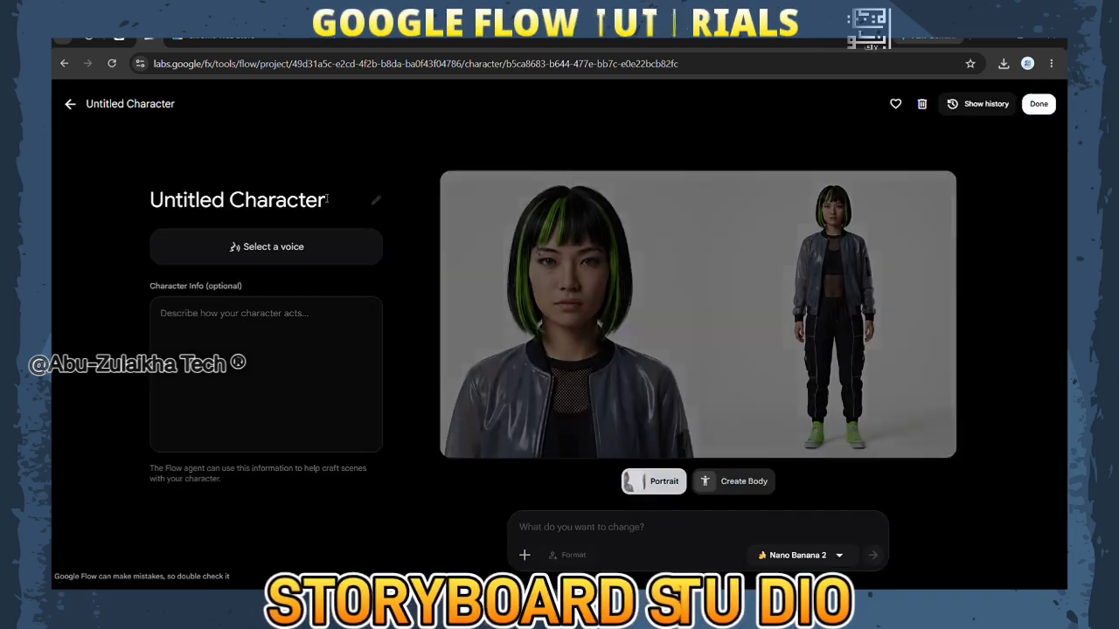
# Name the green-streaked-hair character Tech Woman.
pyautogui.moveTo(326, 200); pyautogui.dragTo(81, 200)
pyautogui.write('T')
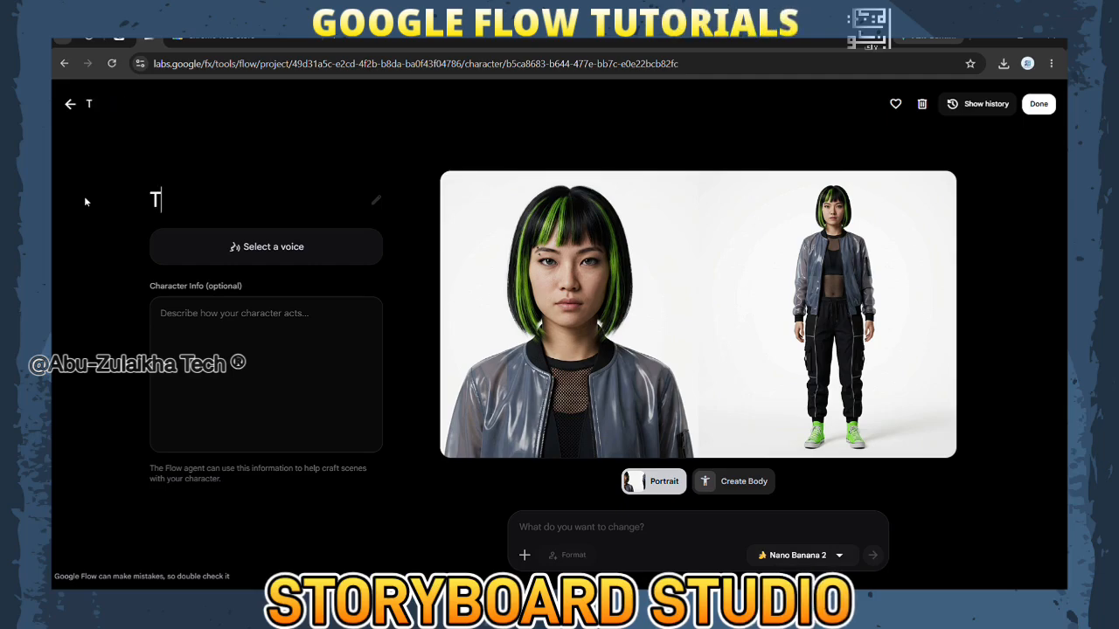
pyautogui.write('ech')
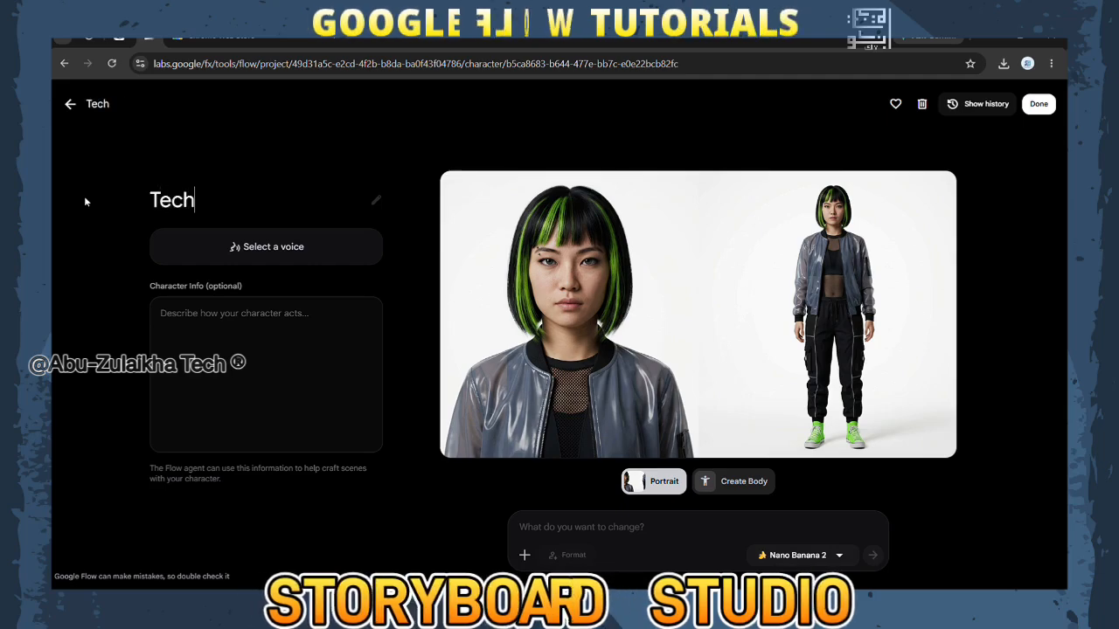
pyautogui.write(' Woman')
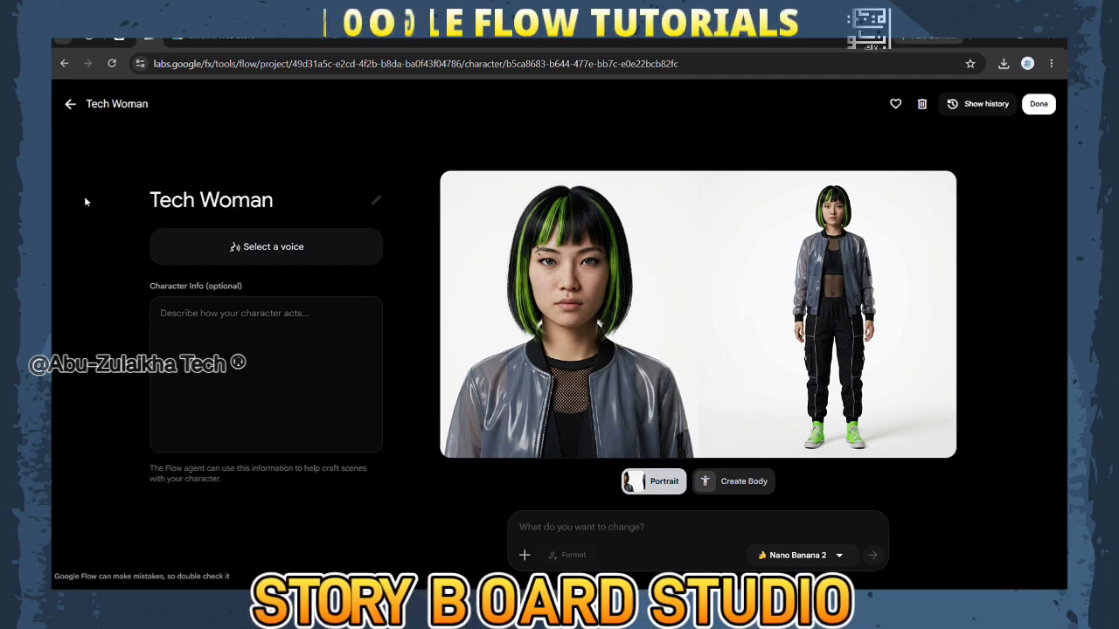
# Preview and assign the Achernar voice (female, soft, high pitch) to Tech Woman and finish editing the character.
pyautogui.click(285, 247)
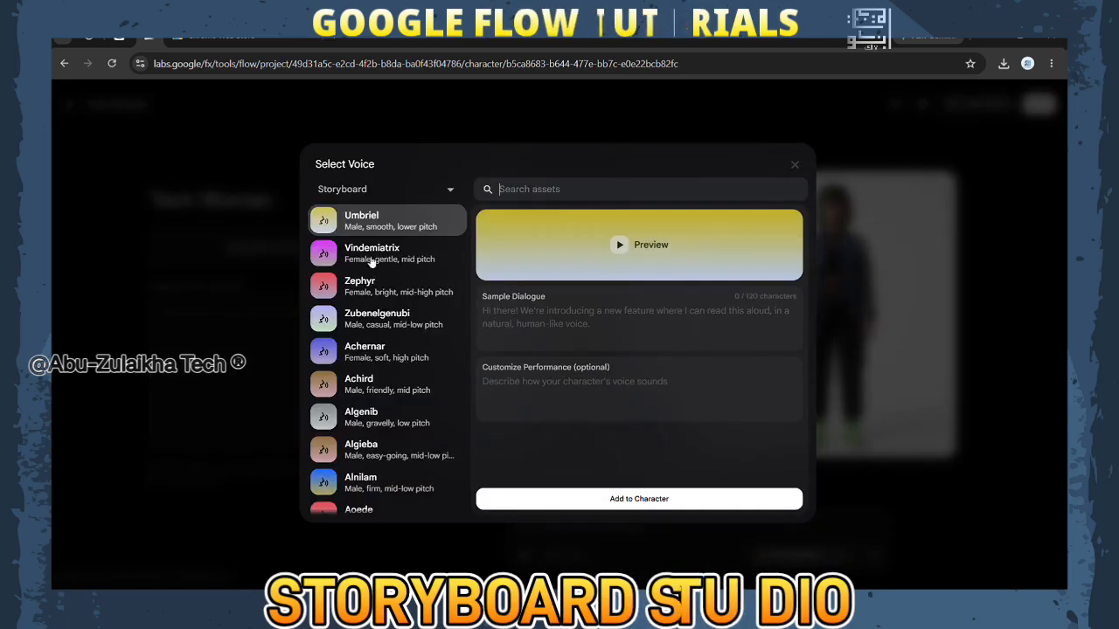
pyautogui.click(376, 359)
pyautogui.click(619, 246)
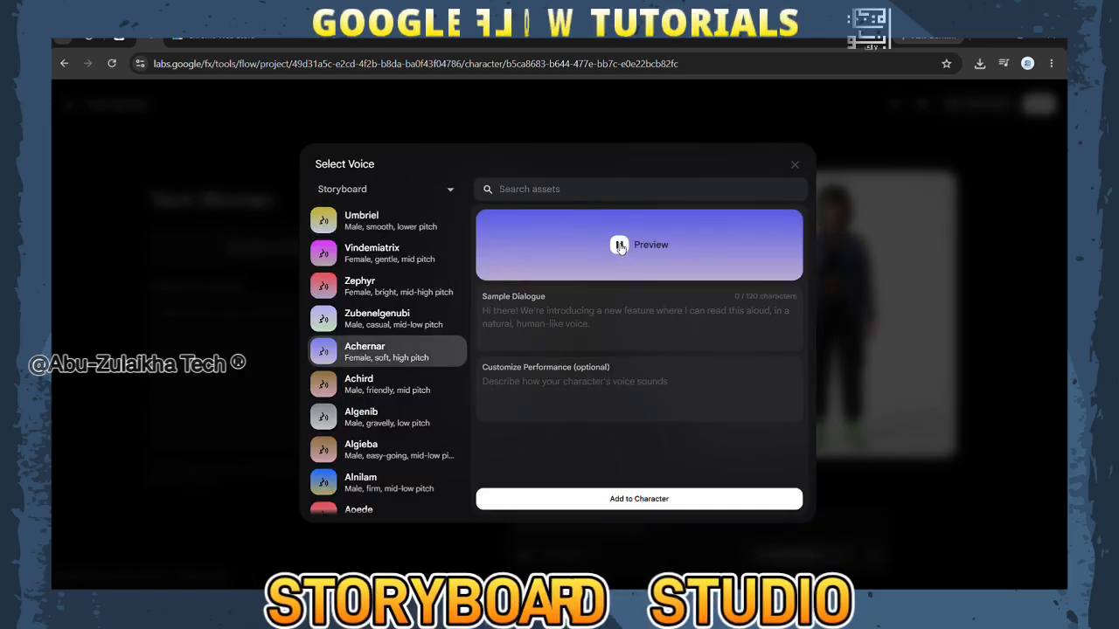
pyautogui.click(604, 502)
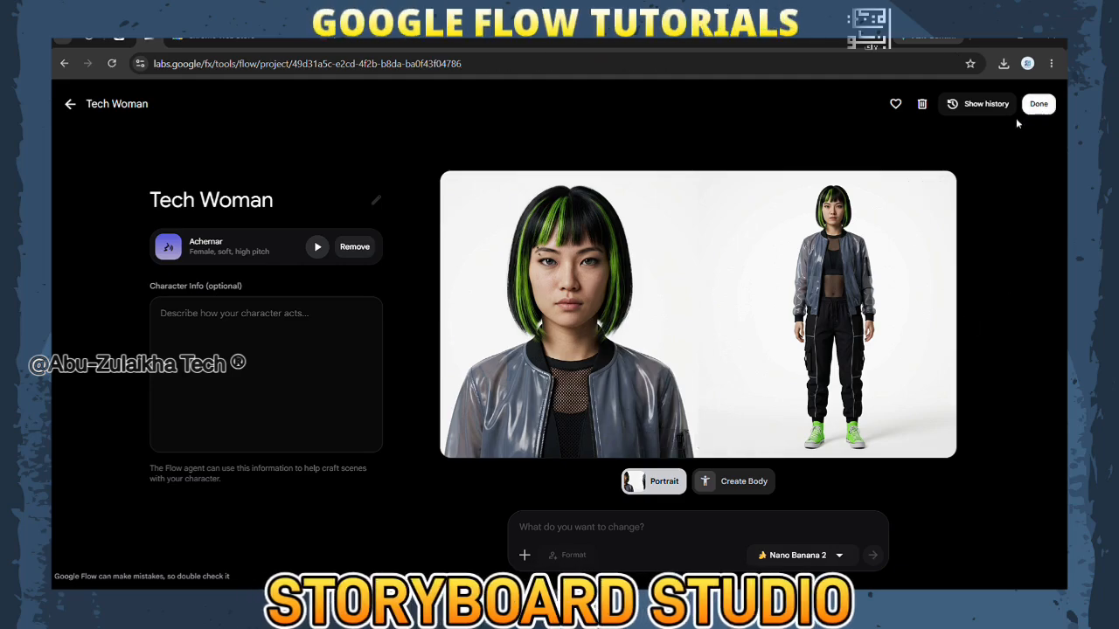
pyautogui.click(1037, 104)
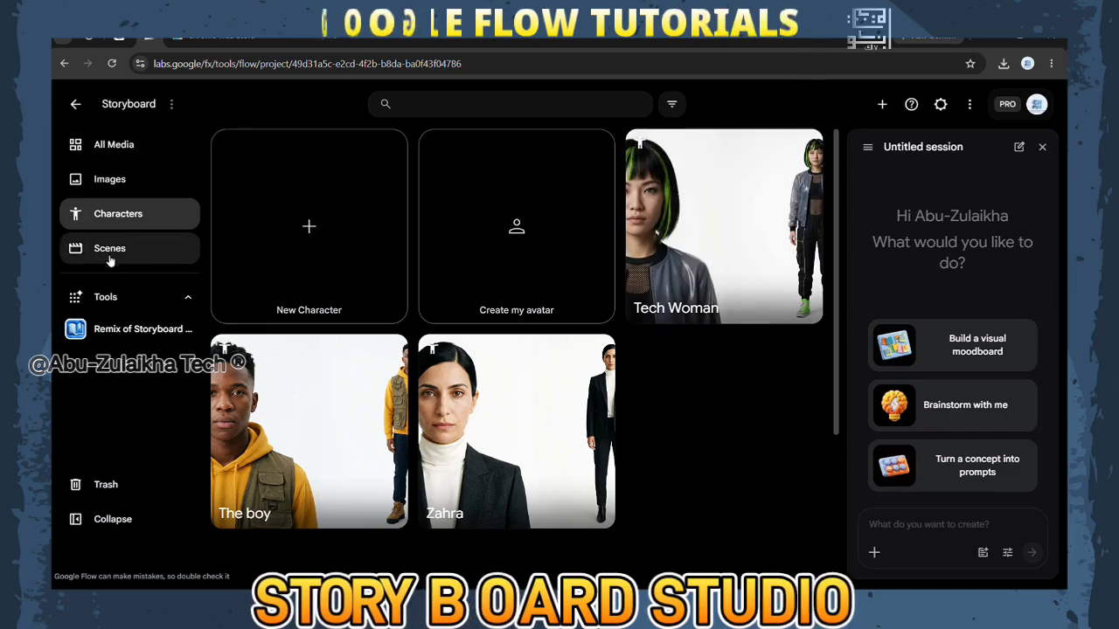
# Among all the project's media, reload the prompt of the failed image beside the holographic woman frame for another attempt.
pyautogui.click(114, 147)
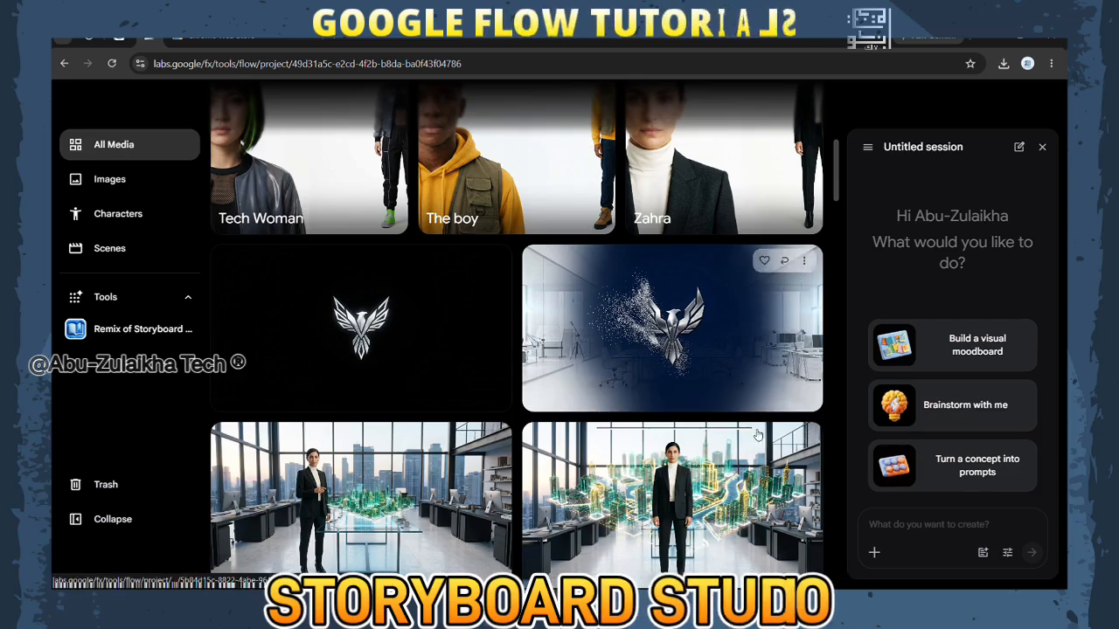
pyautogui.scroll(-6, 695, 505)
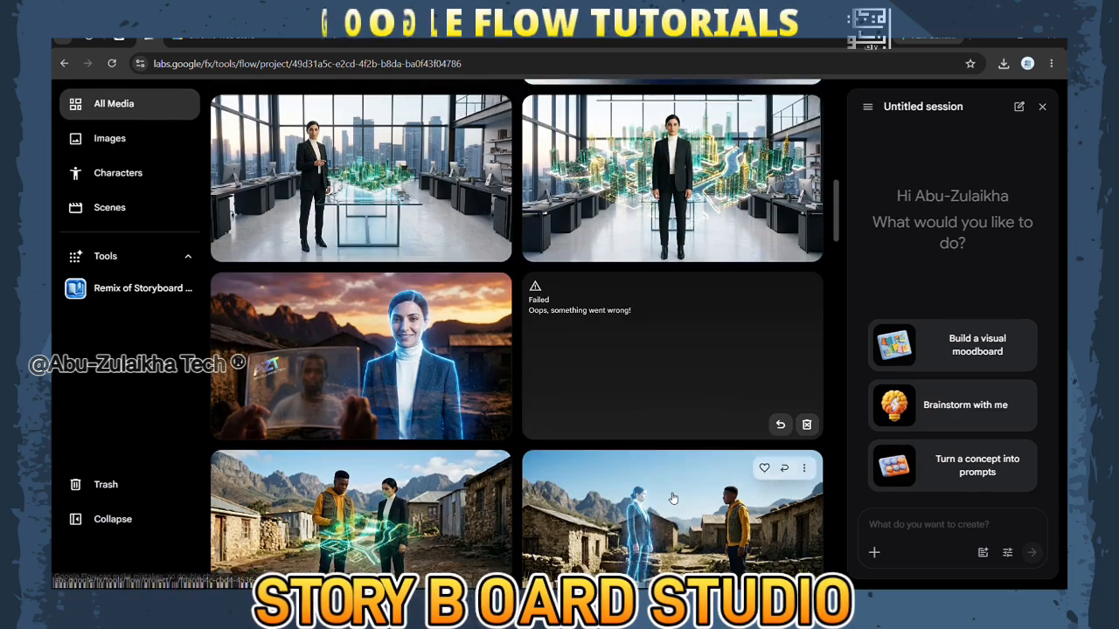
pyautogui.scroll(3, 769, 455)
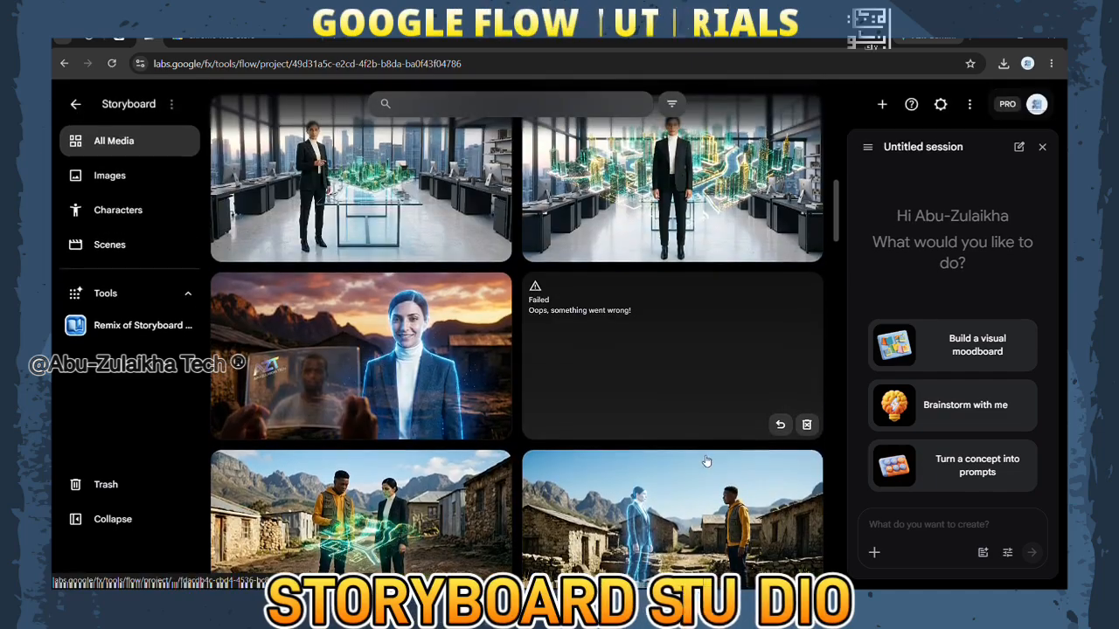
pyautogui.click(782, 425)
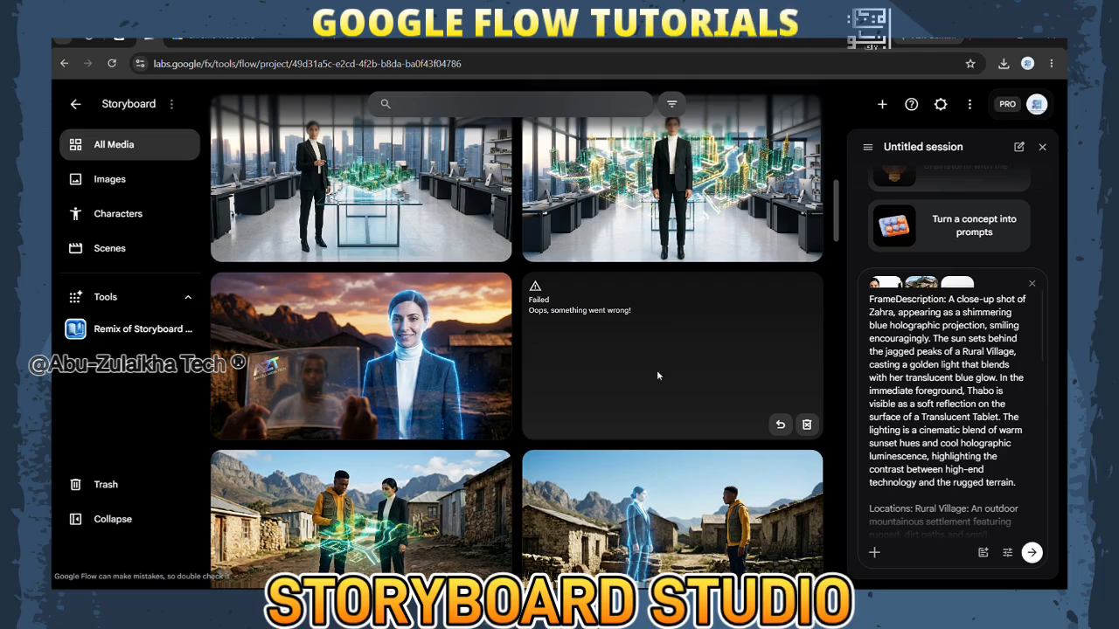
pyautogui.moveTo(450, 320)
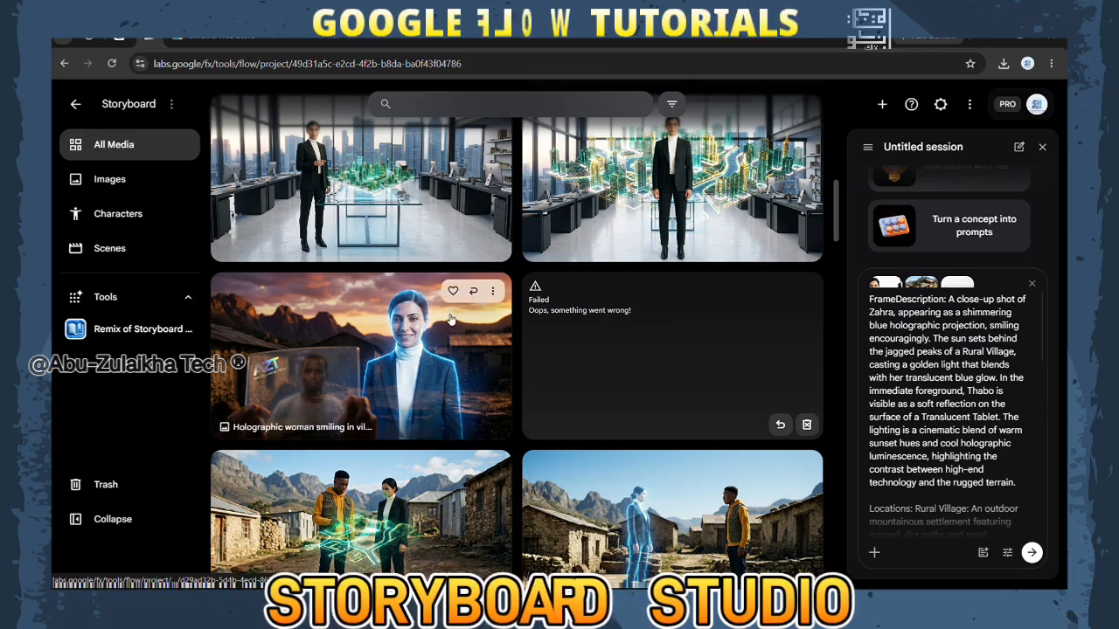